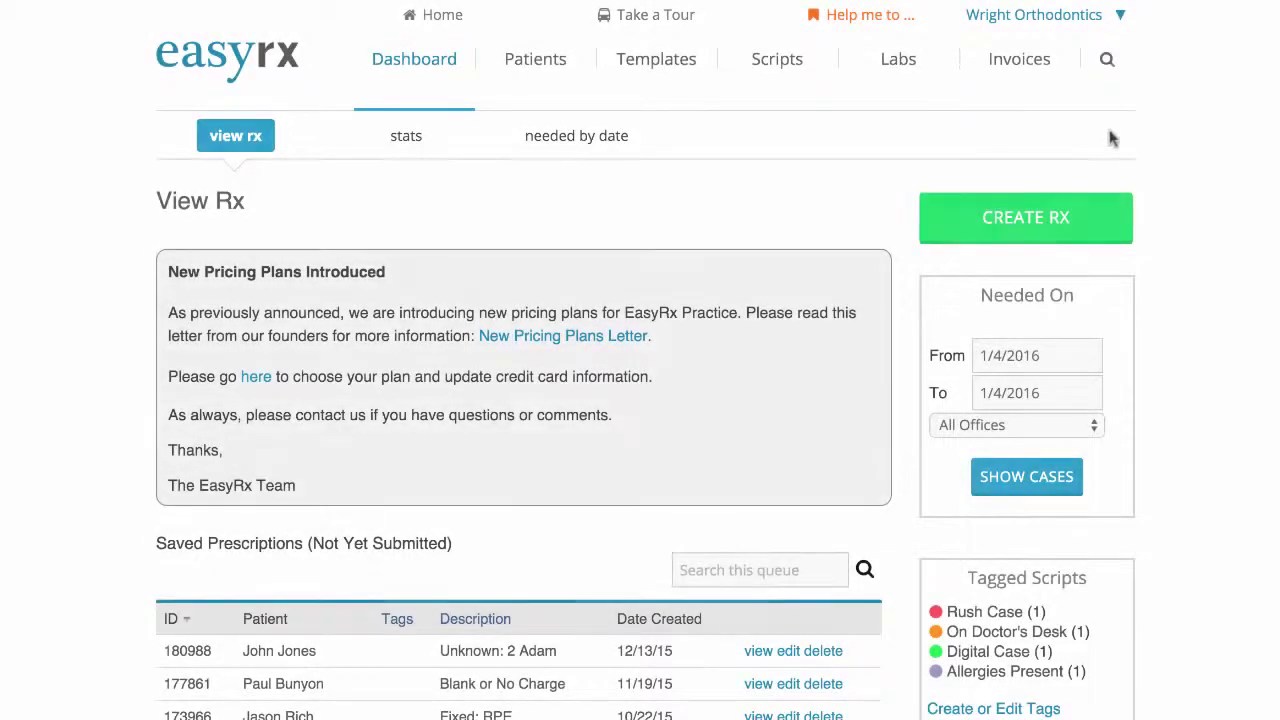
From the practice account settings, start a new clinician account under user accounts
click(1059, 27)
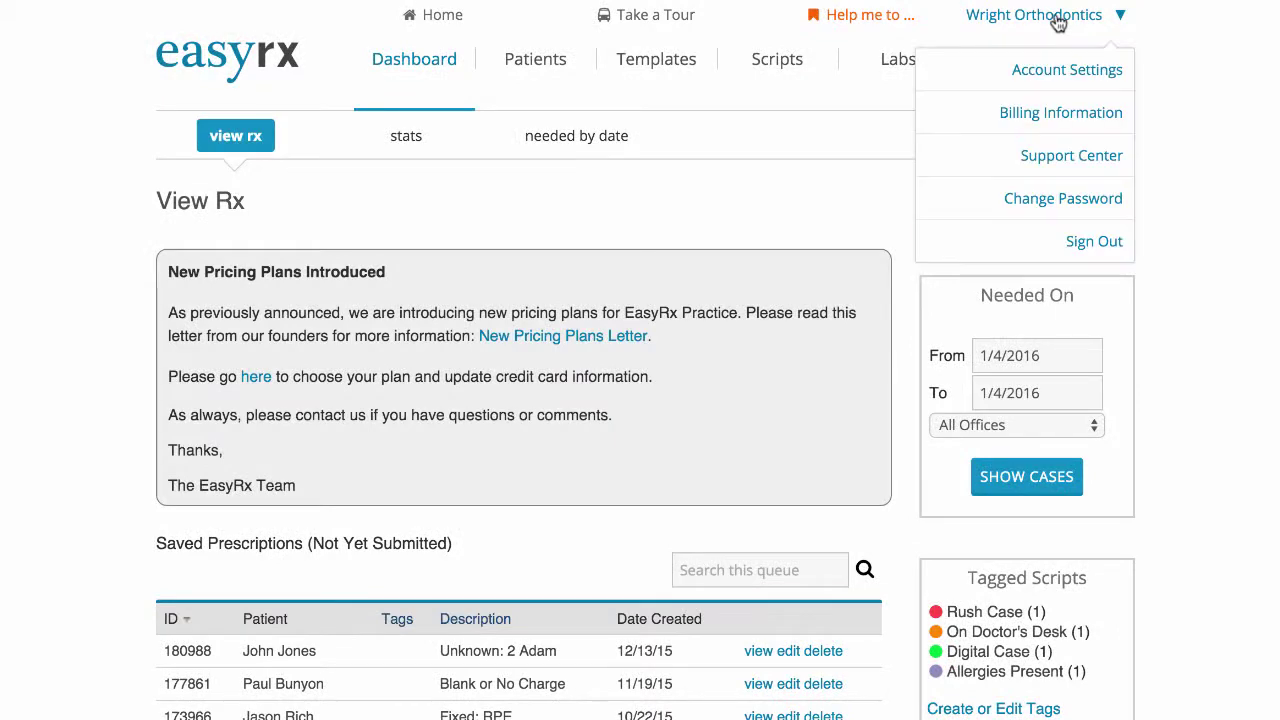
click(1059, 72)
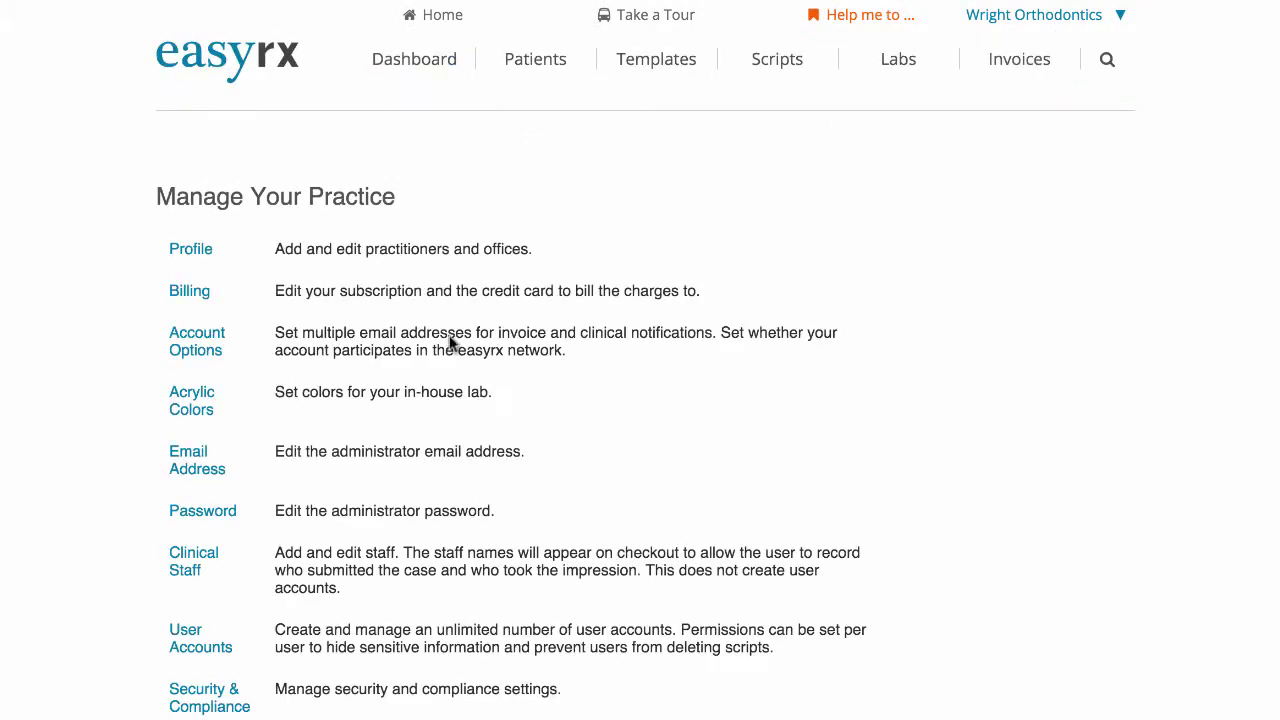
click(200, 642)
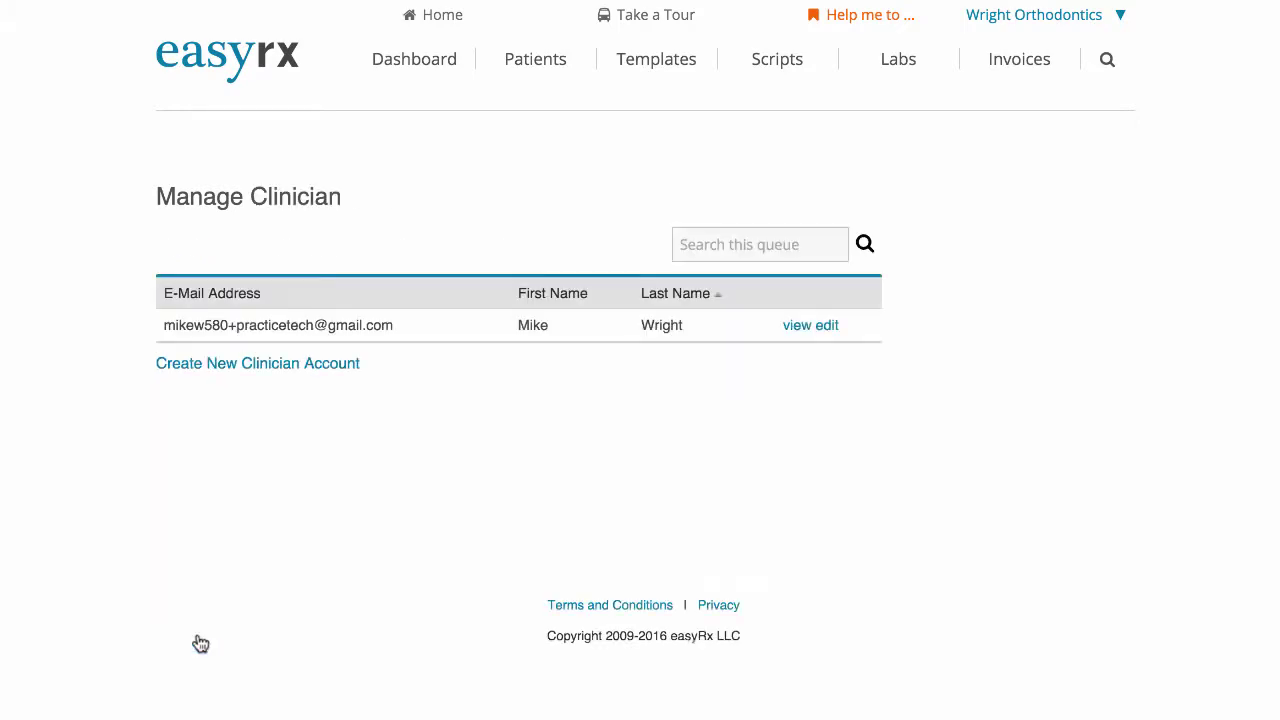
click(195, 366)
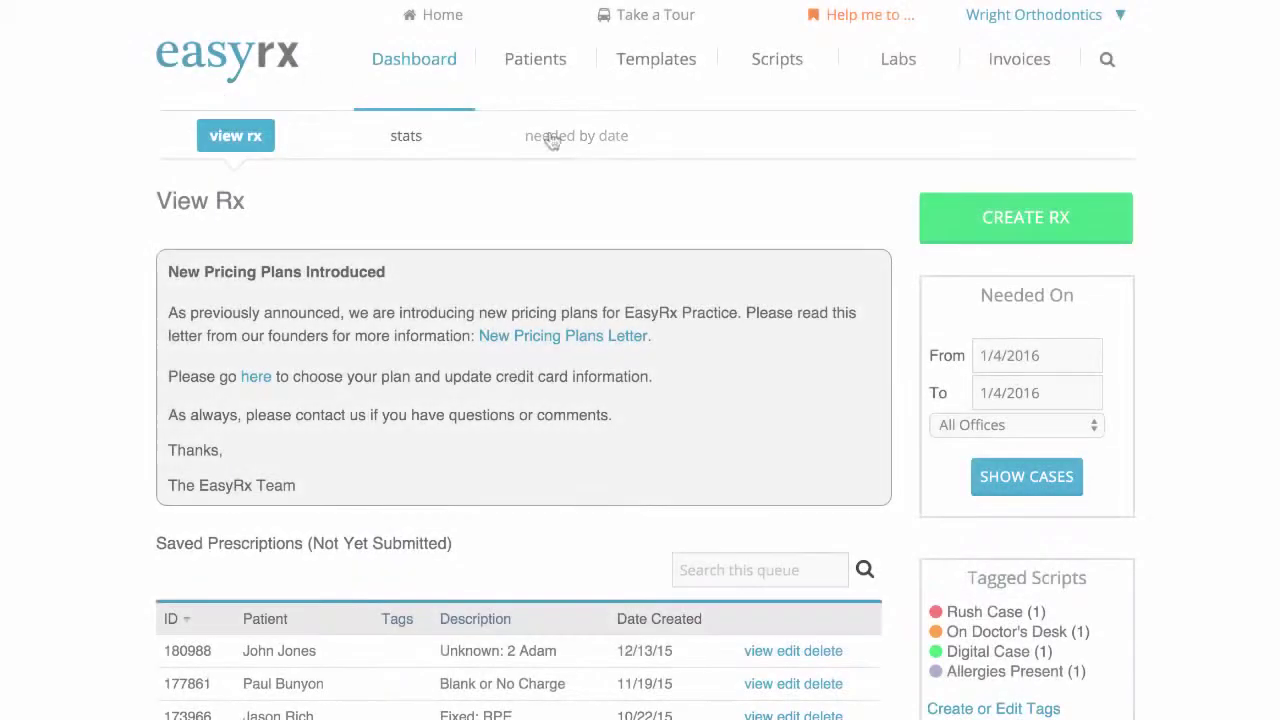
Create a prescription for the existing patient, found by last name, sent to Wright Orthodontics In-House Lab
click(971, 215)
click(427, 134)
text(Walker)
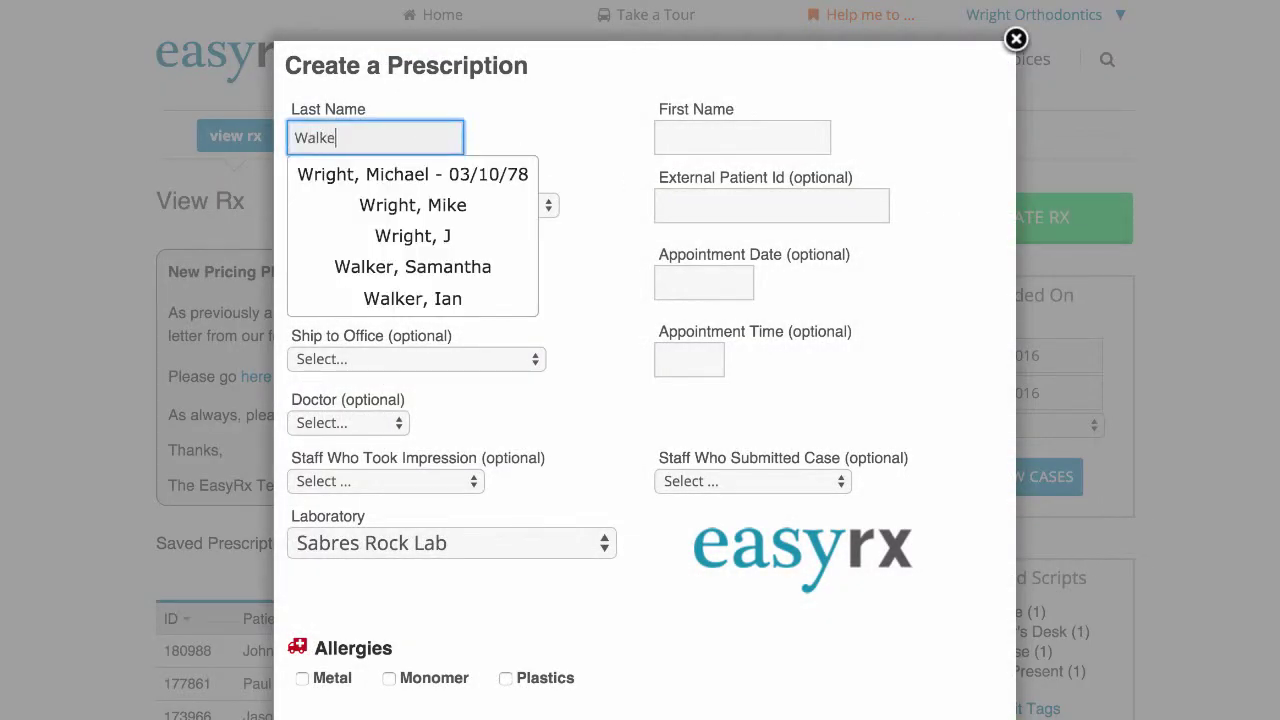
click(409, 206)
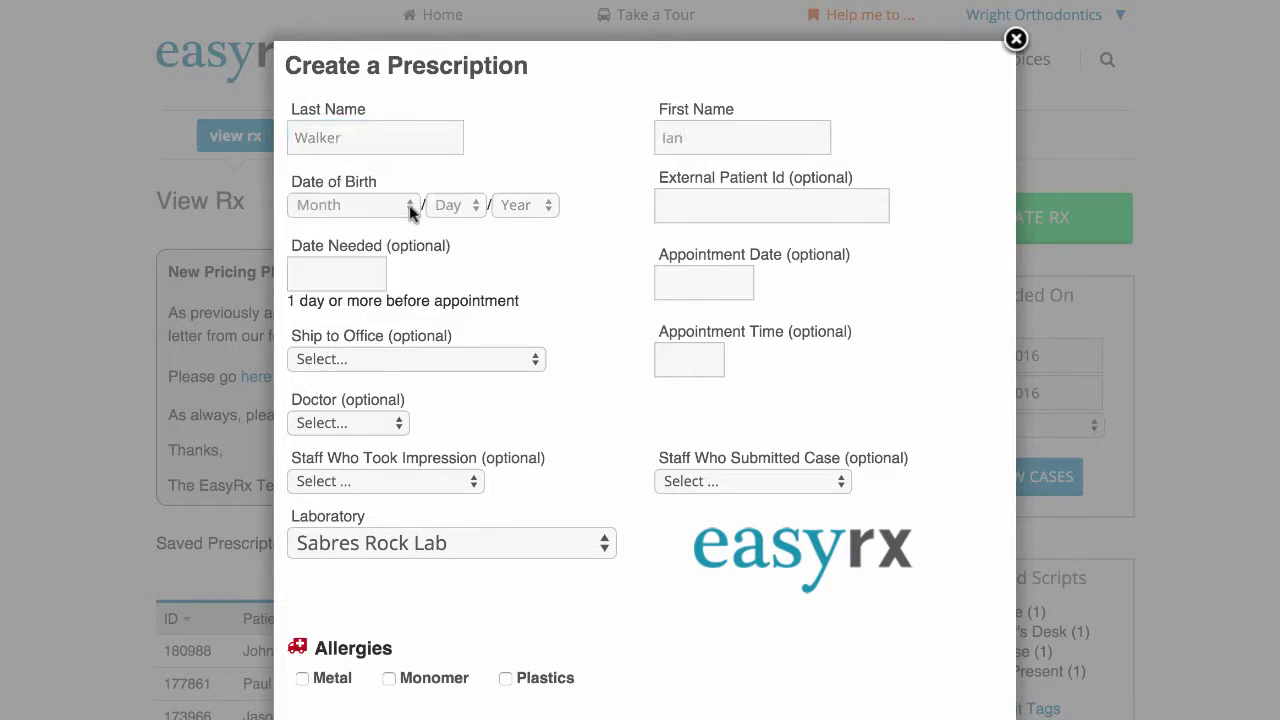
click(380, 542)
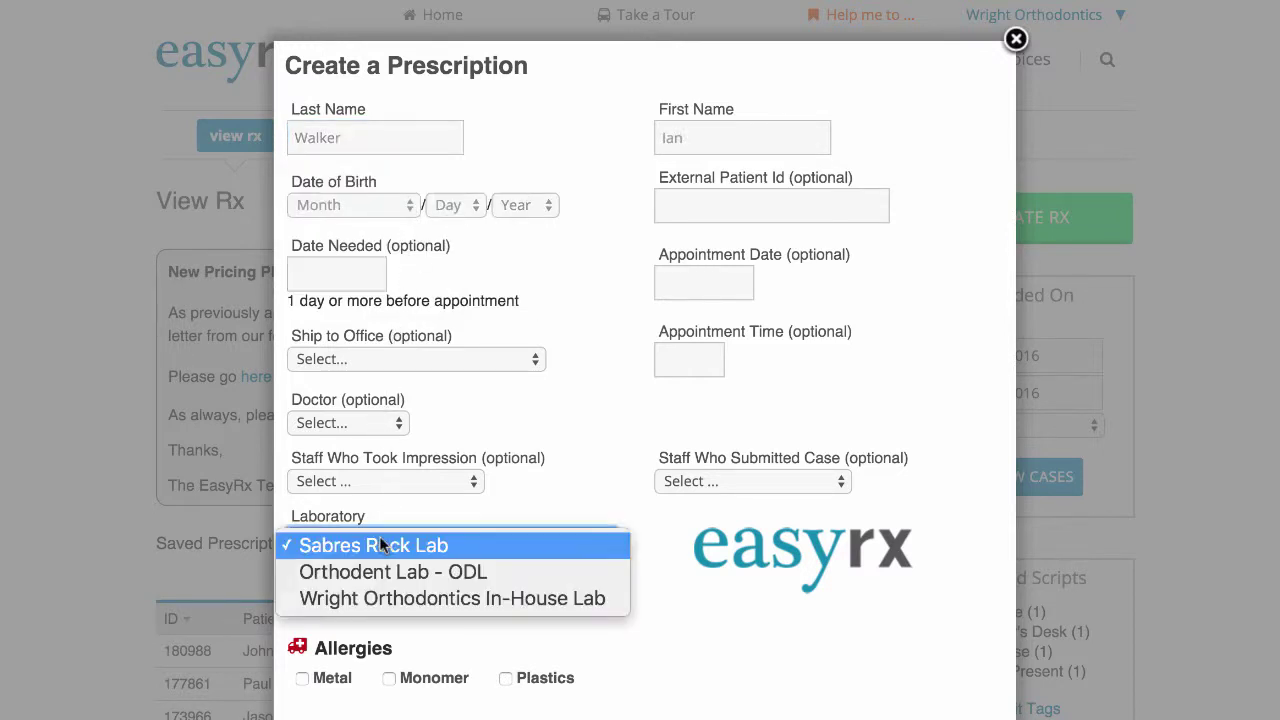
click(377, 600)
scroll(375, 601, down, 2)
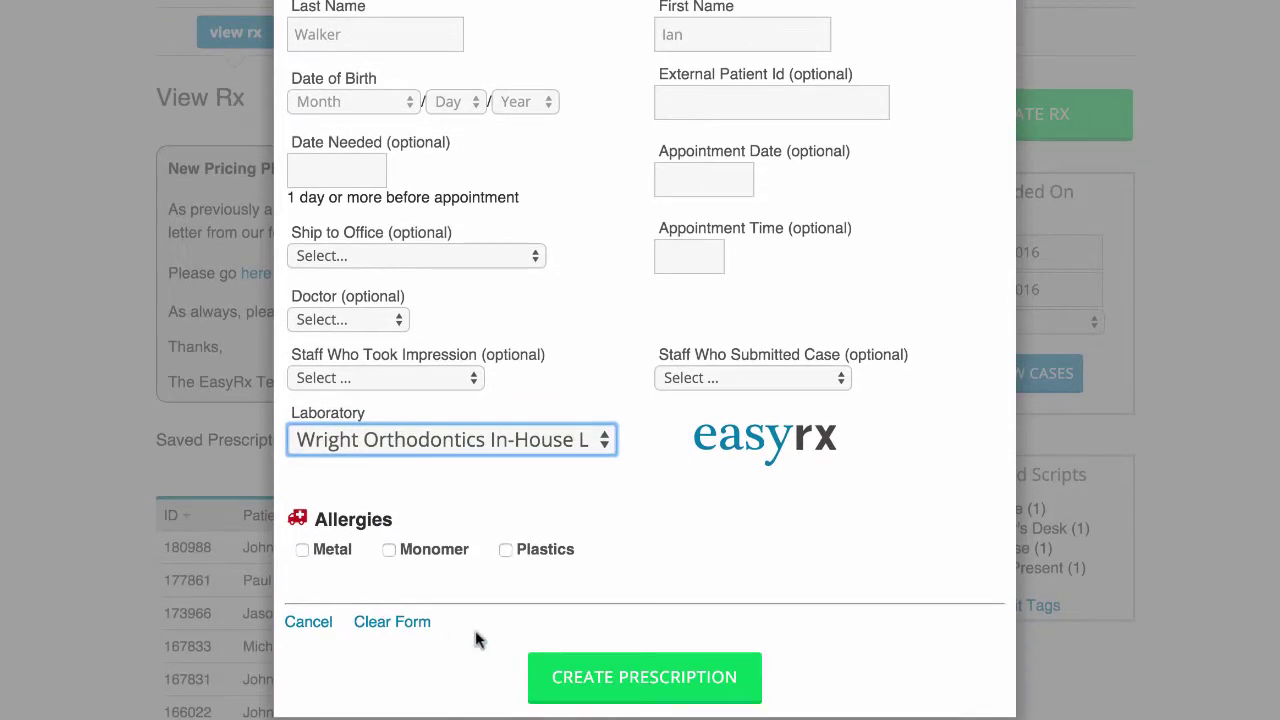
click(601, 678)
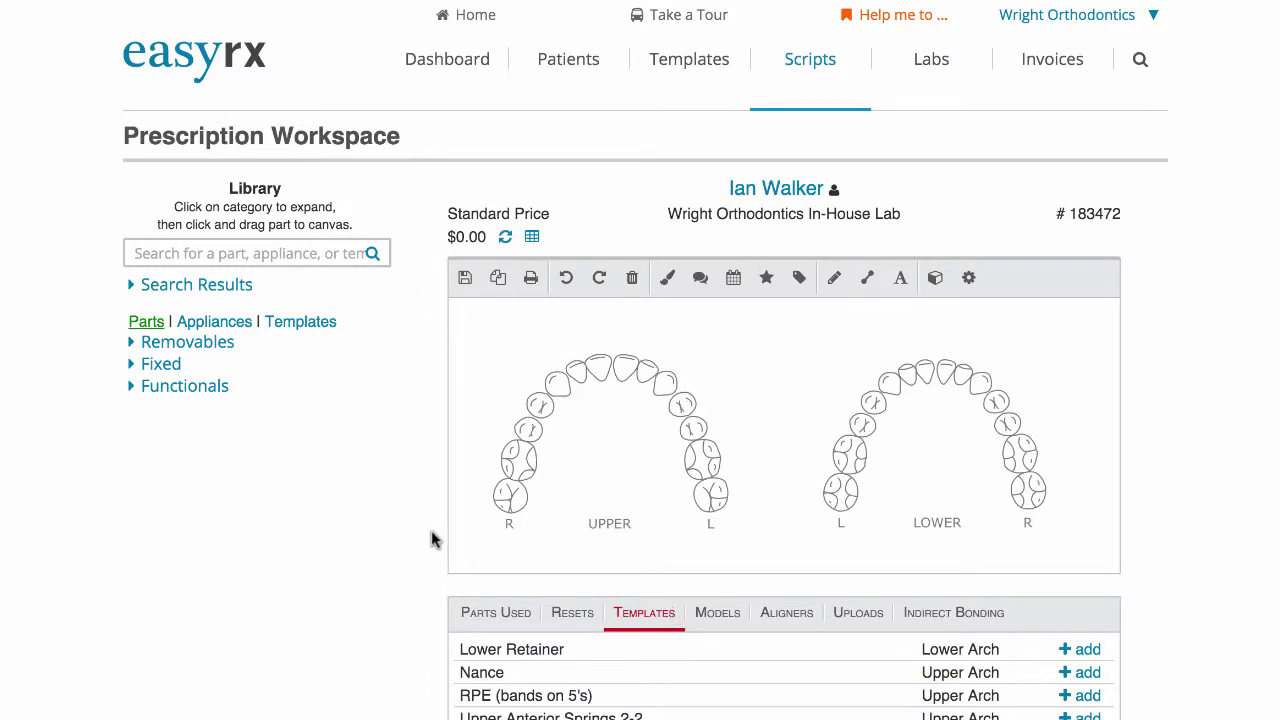
Place two Delta Clasps on the opposite upper molars
click(206, 348)
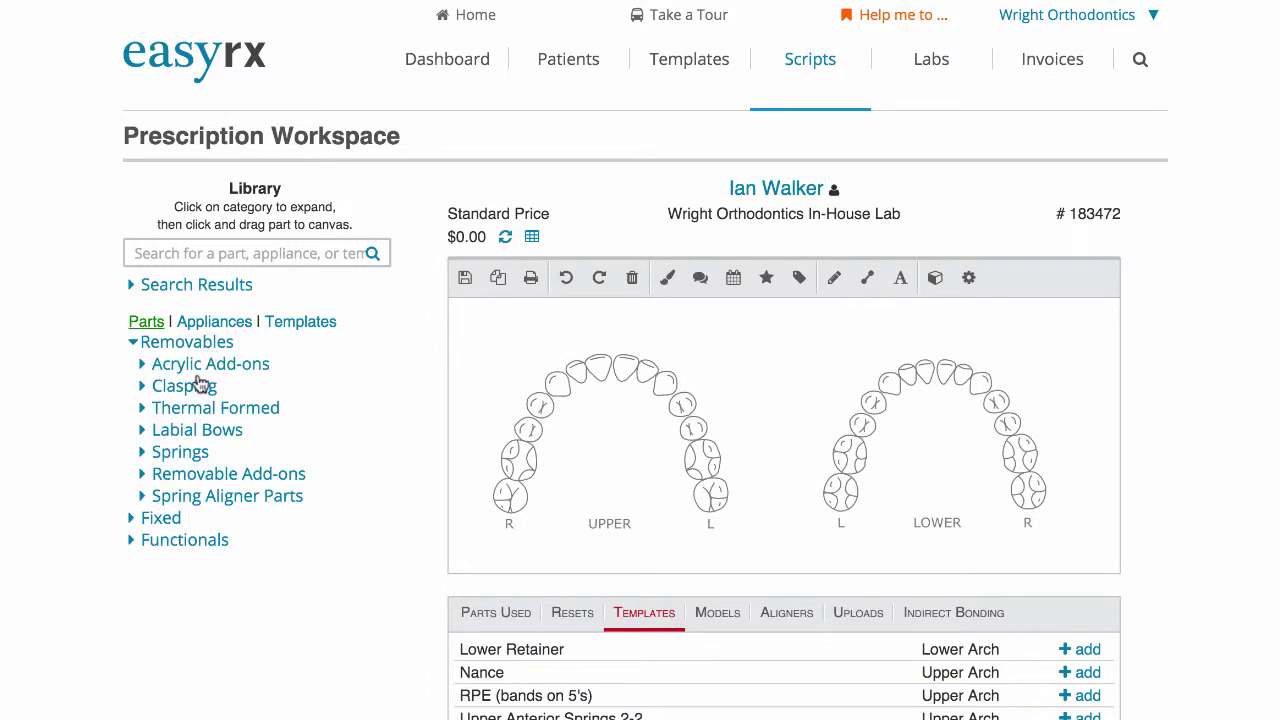
click(198, 385)
mouse_move(200, 484)
mouse_down()
mouse_move(394, 490)
mouse_move(517, 449)
mouse_move(515, 460)
mouse_up()
drag(214, 480, 705, 461)
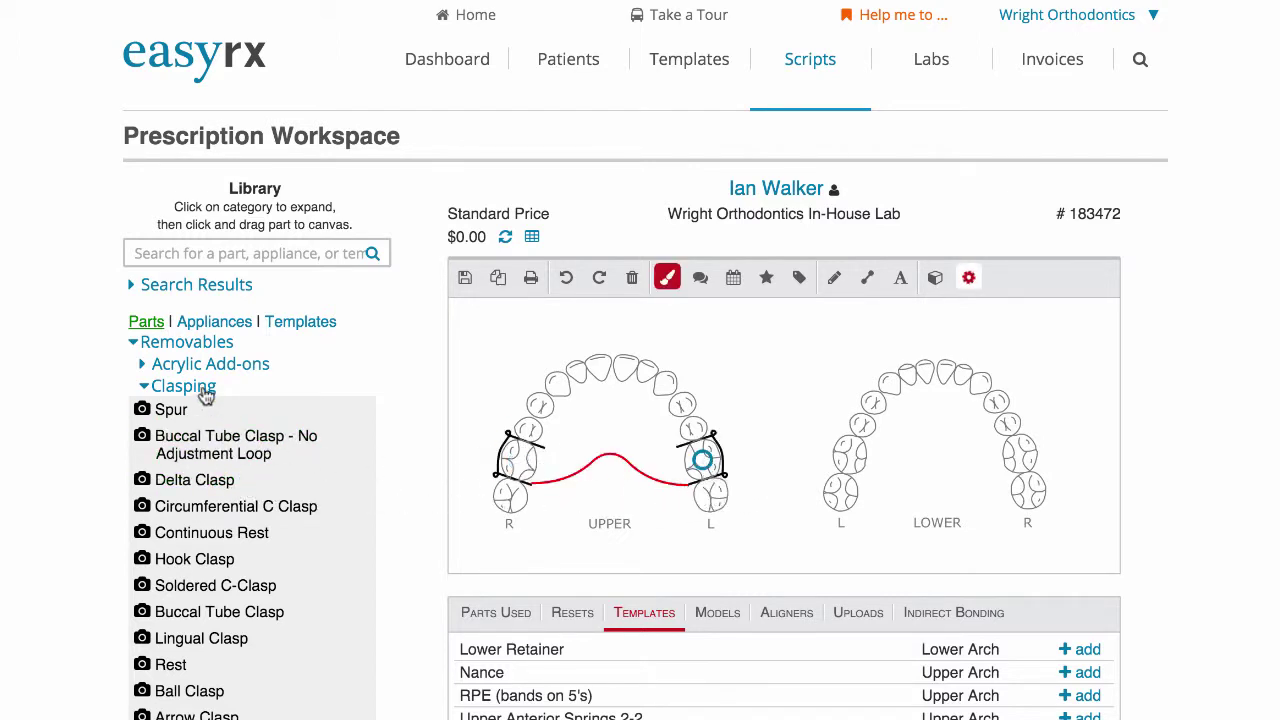
Add a labial bow across the upper front teeth
click(205, 389)
click(200, 429)
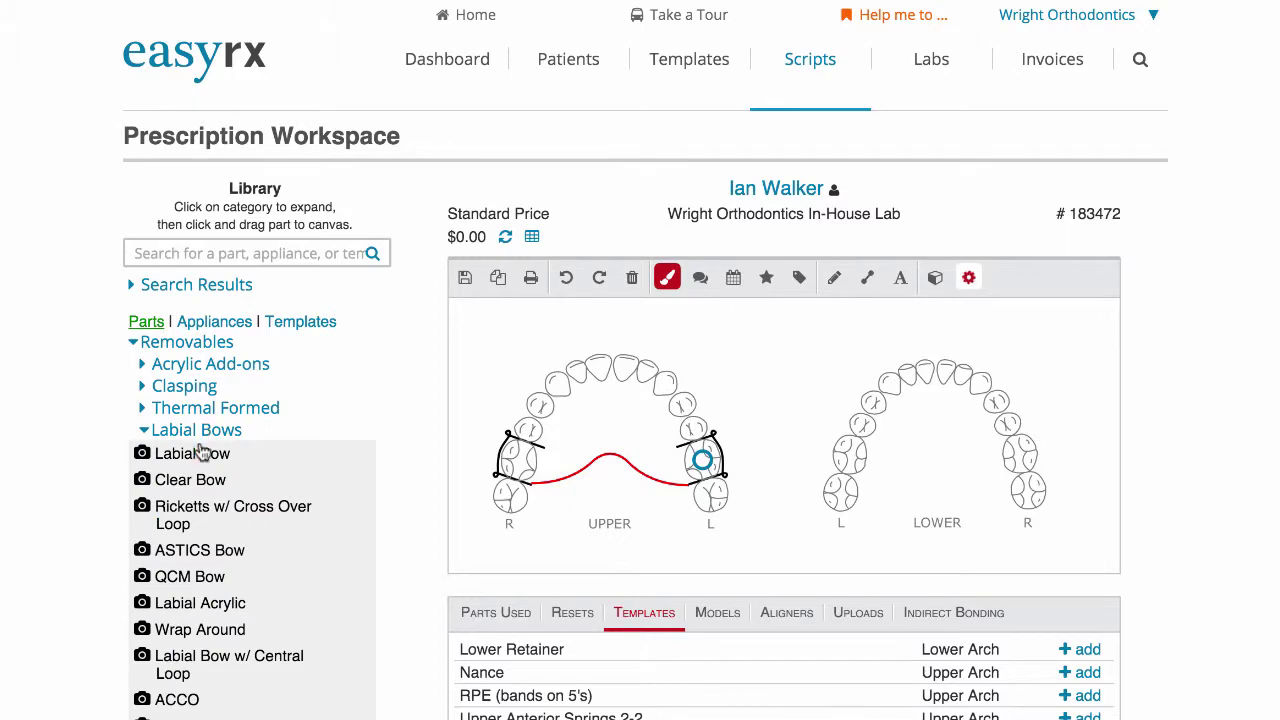
drag(198, 456, 590, 378)
Apply the Lower Retainer template to the lower arch and show the patient's Rx history
scroll(1113, 502, down, 3)
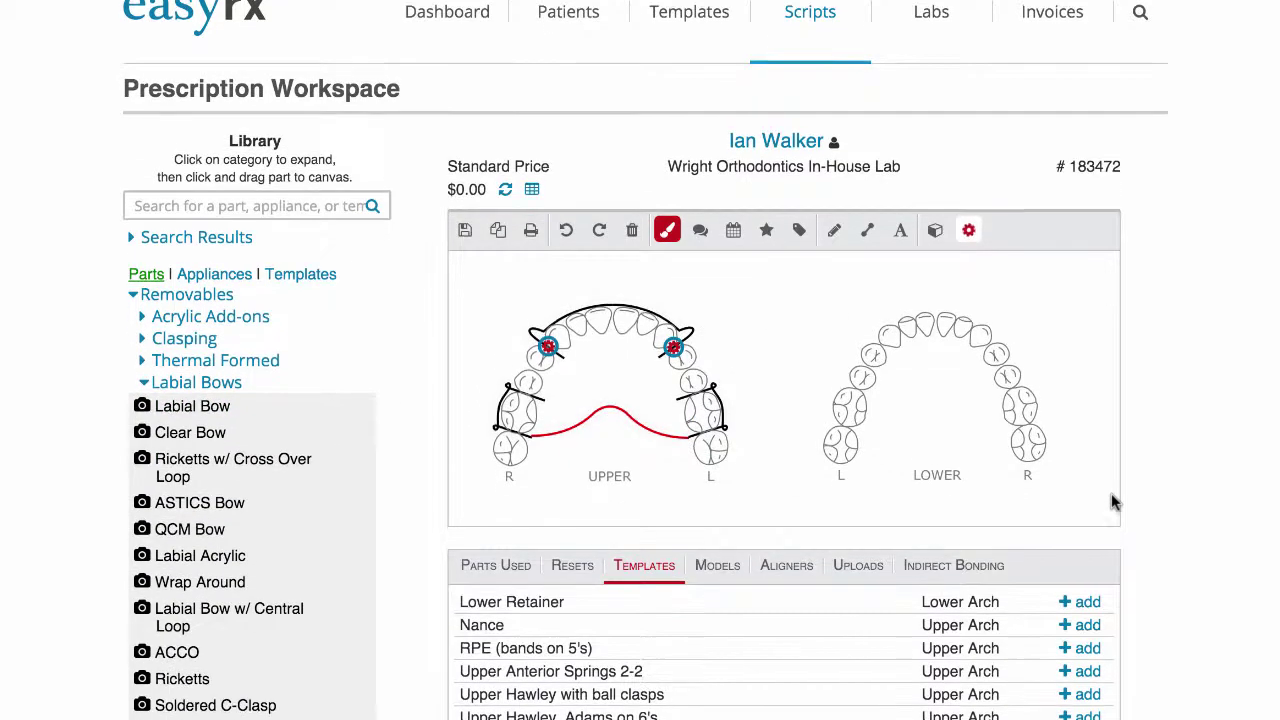
click(1088, 531)
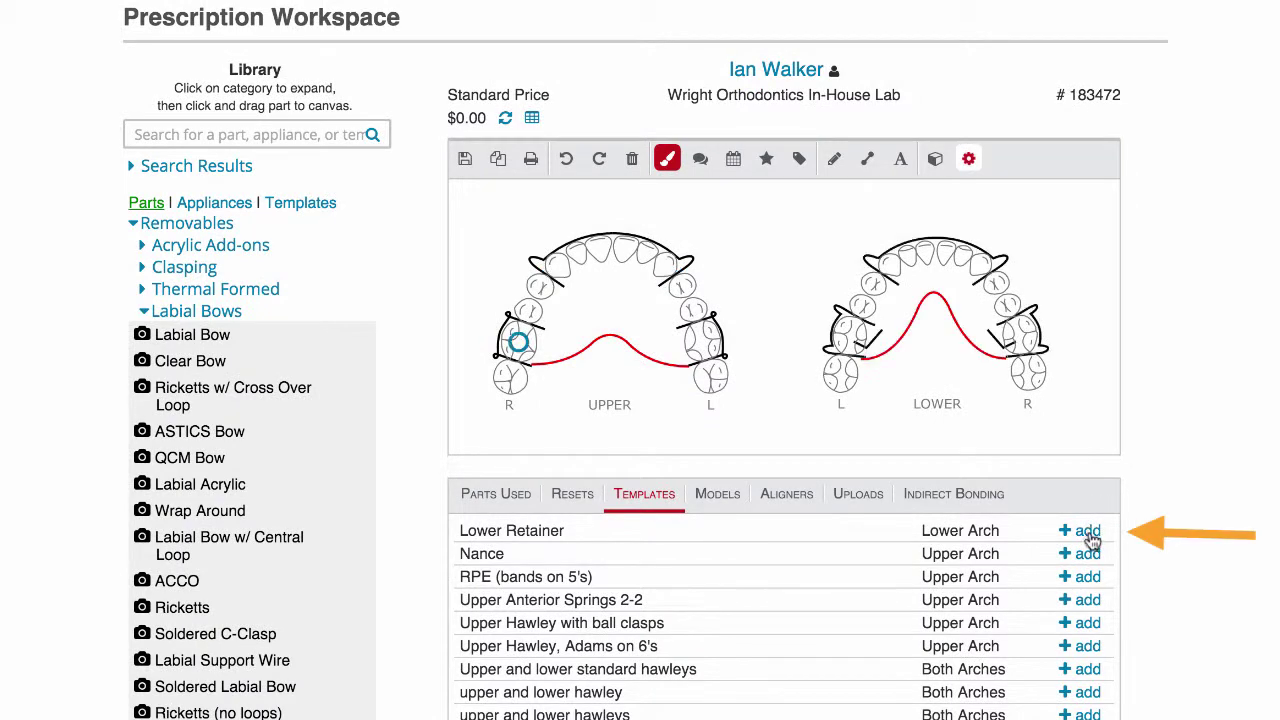
click(762, 69)
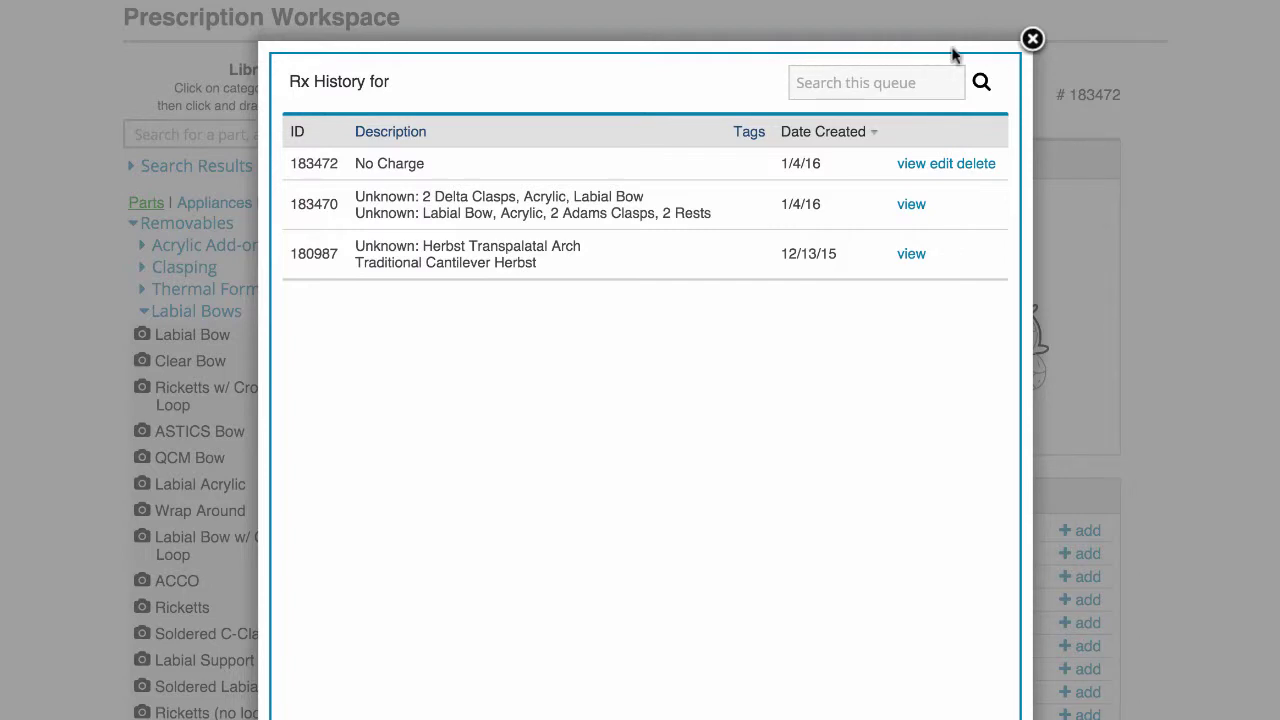
Close the Rx history and save the comment 'Keep tight over occlusion' on the prescription
click(1032, 40)
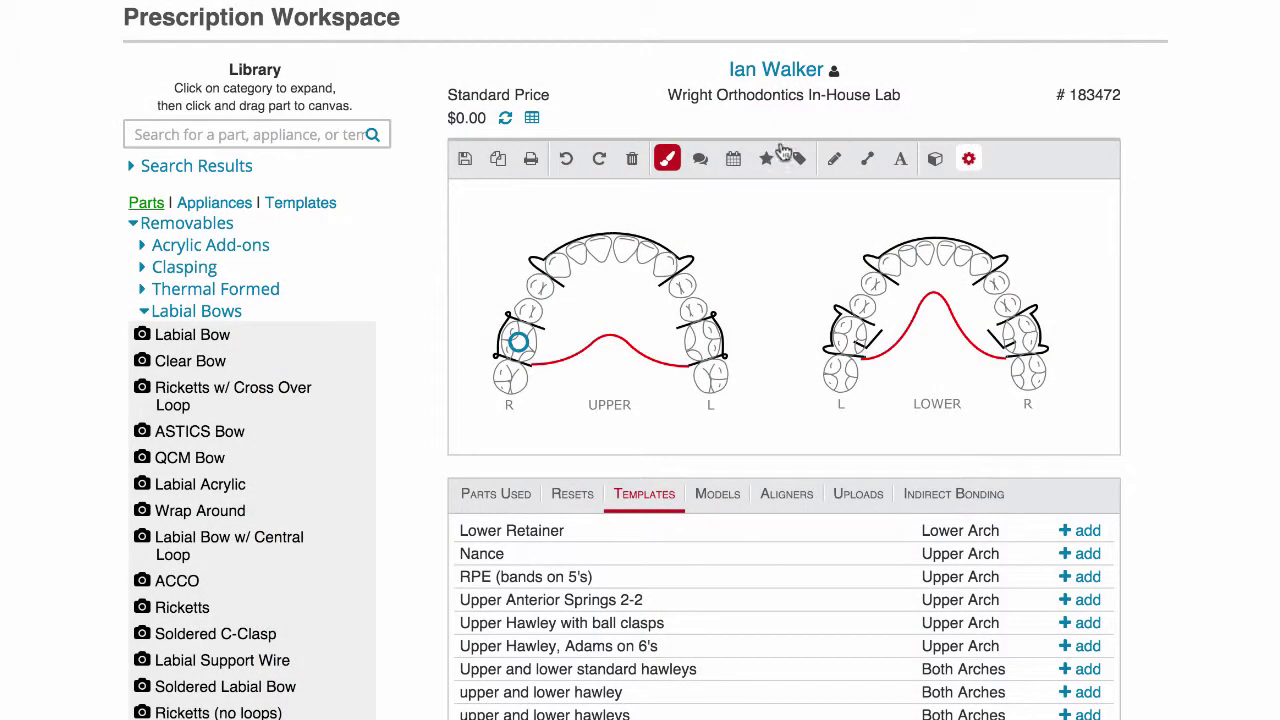
click(700, 158)
text(Keep tight over occlusion)
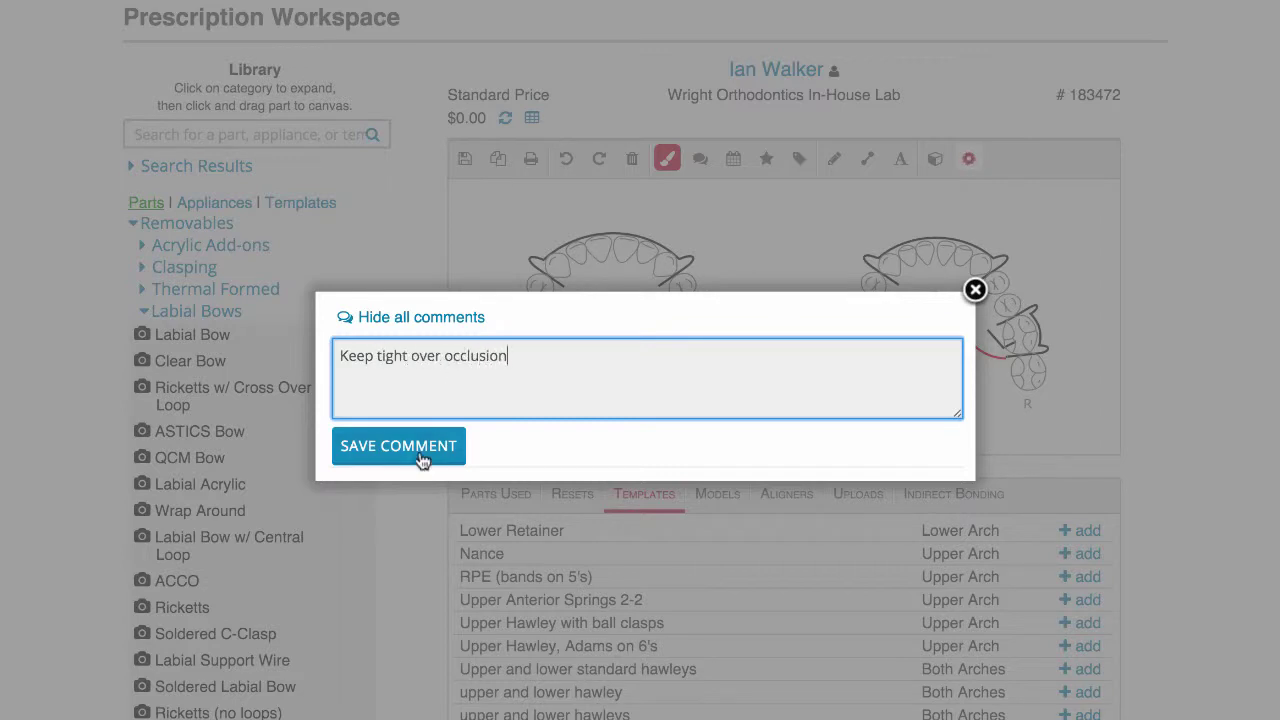
click(422, 446)
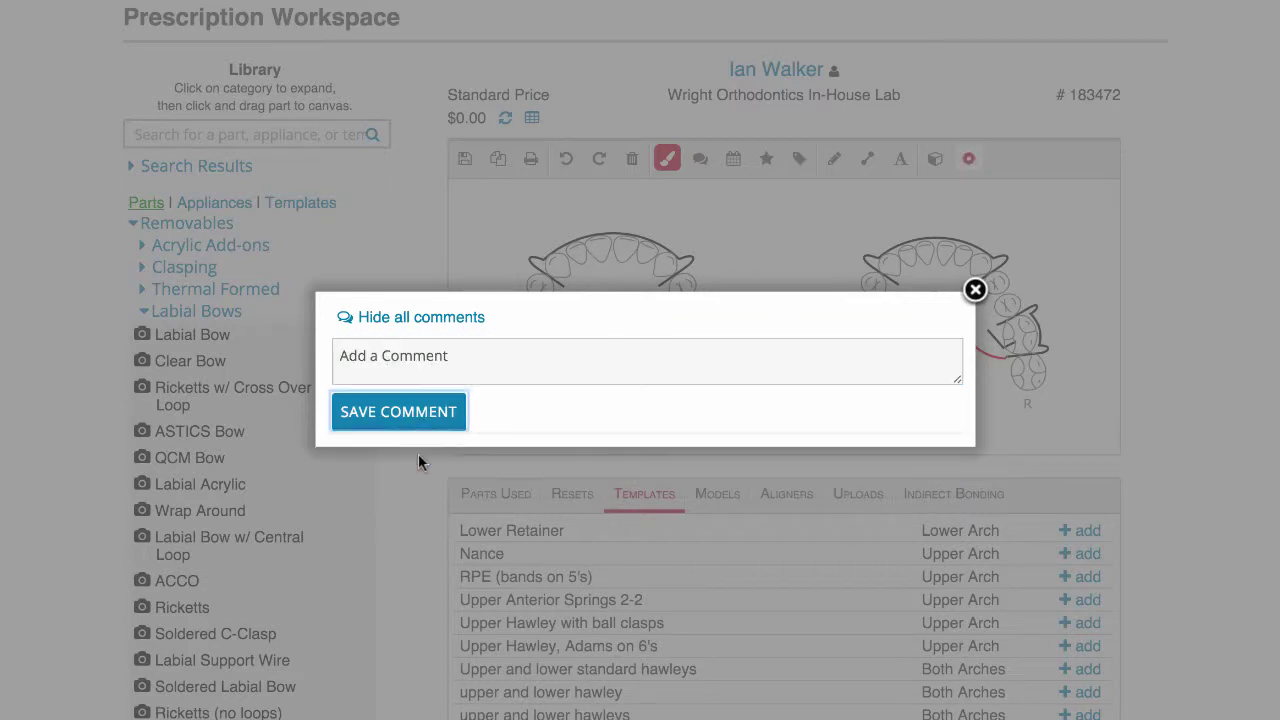
click(975, 290)
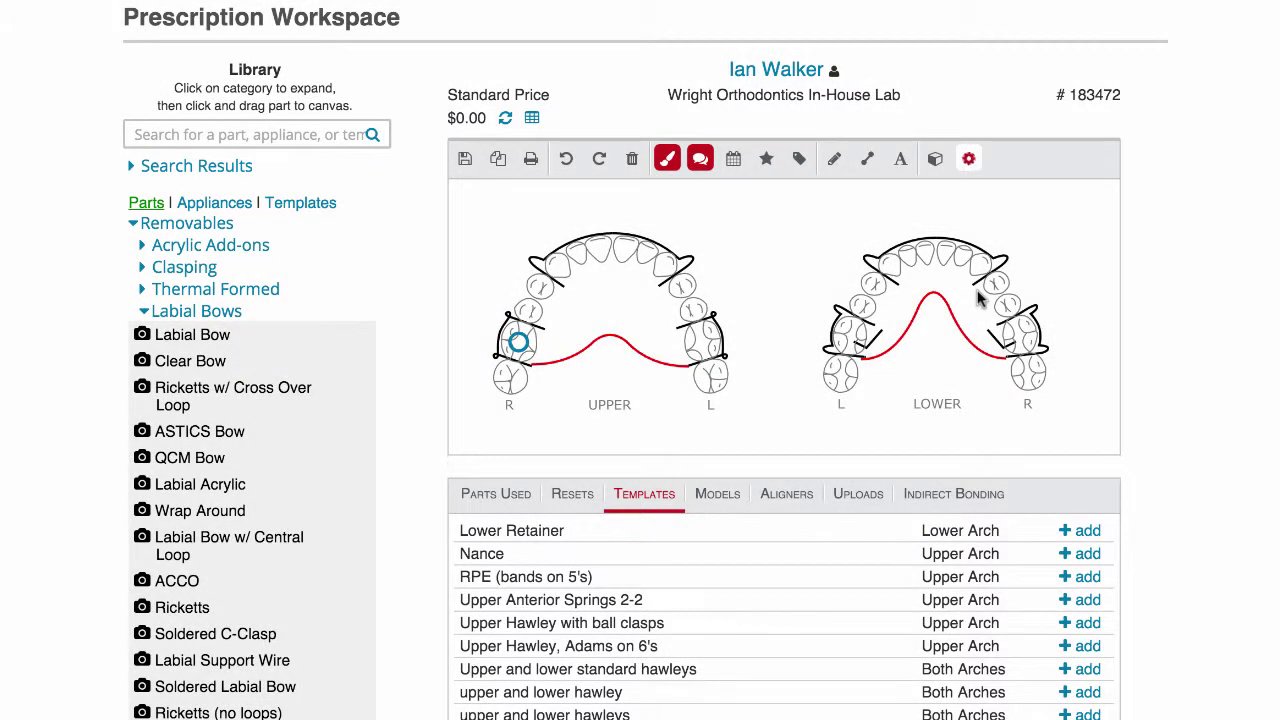
Set the acrylic colours to Ladybug for the upper and g7 Red Glitter for the lower
click(668, 160)
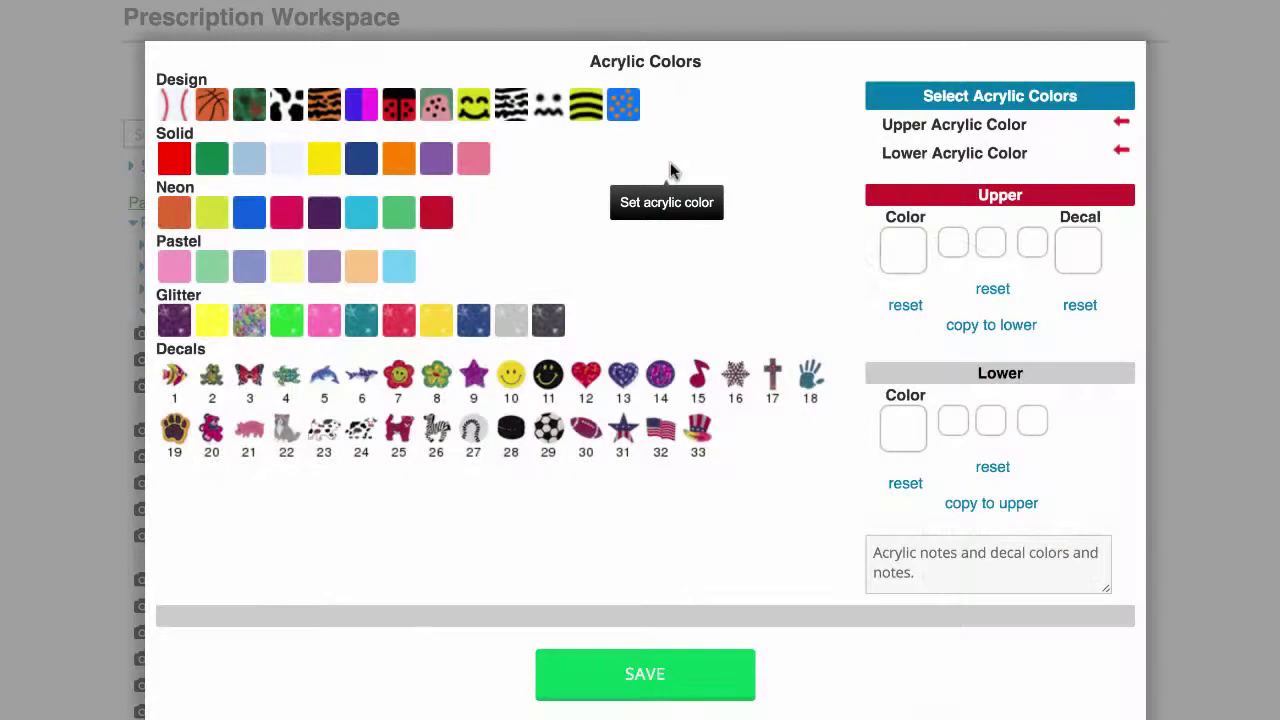
click(545, 105)
click(400, 105)
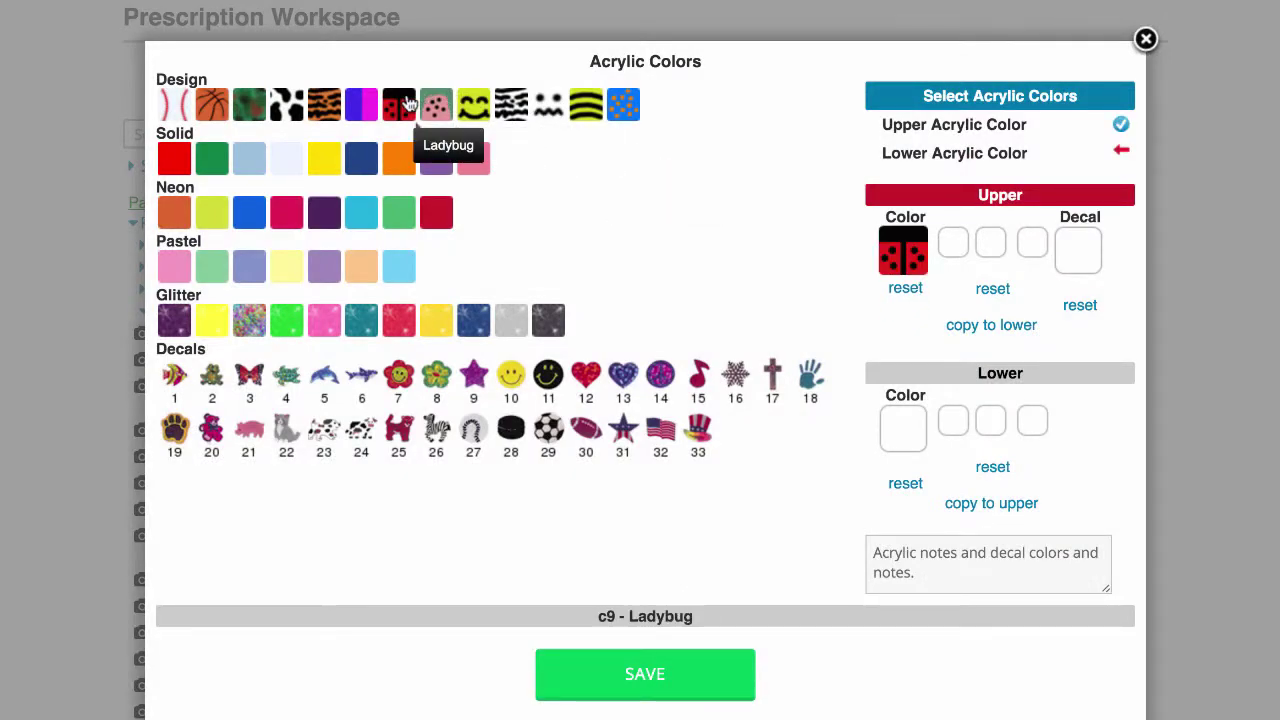
click(910, 381)
click(473, 320)
click(399, 320)
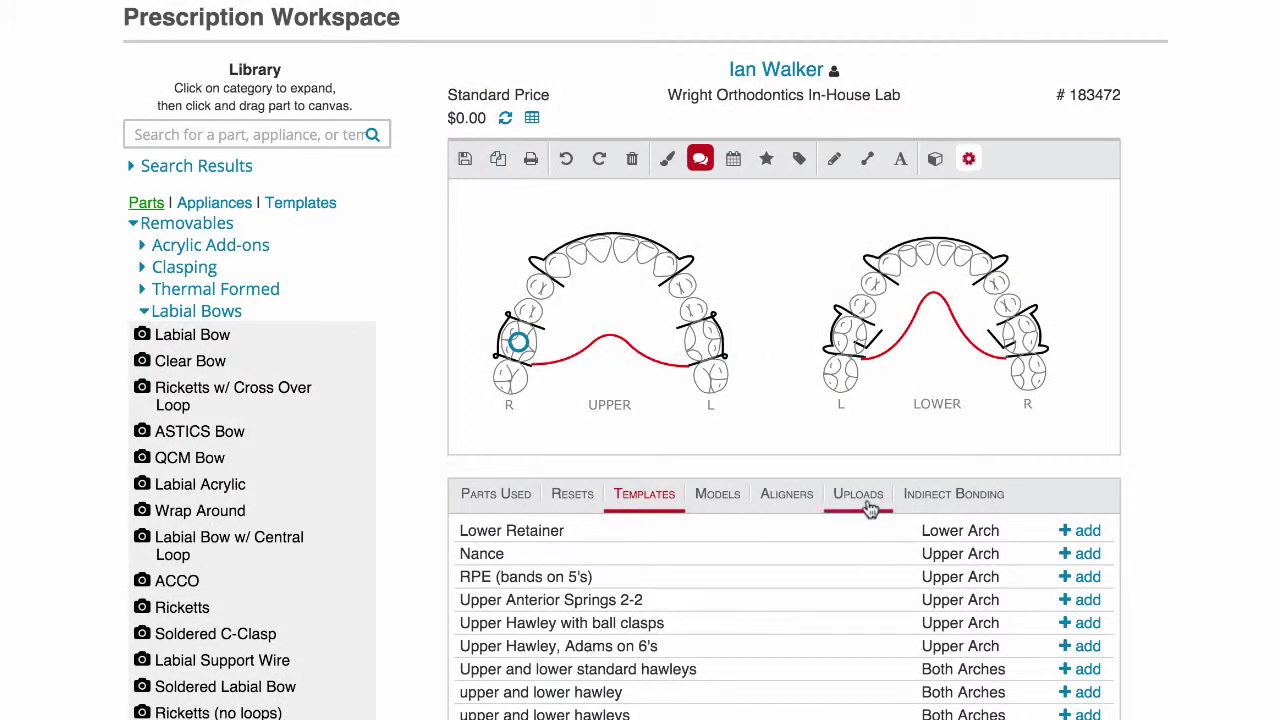
Attach Maxillary.stl (4.87 MB) and Mandibular.stl (4.42 MB) to the prescription's uploads
click(858, 494)
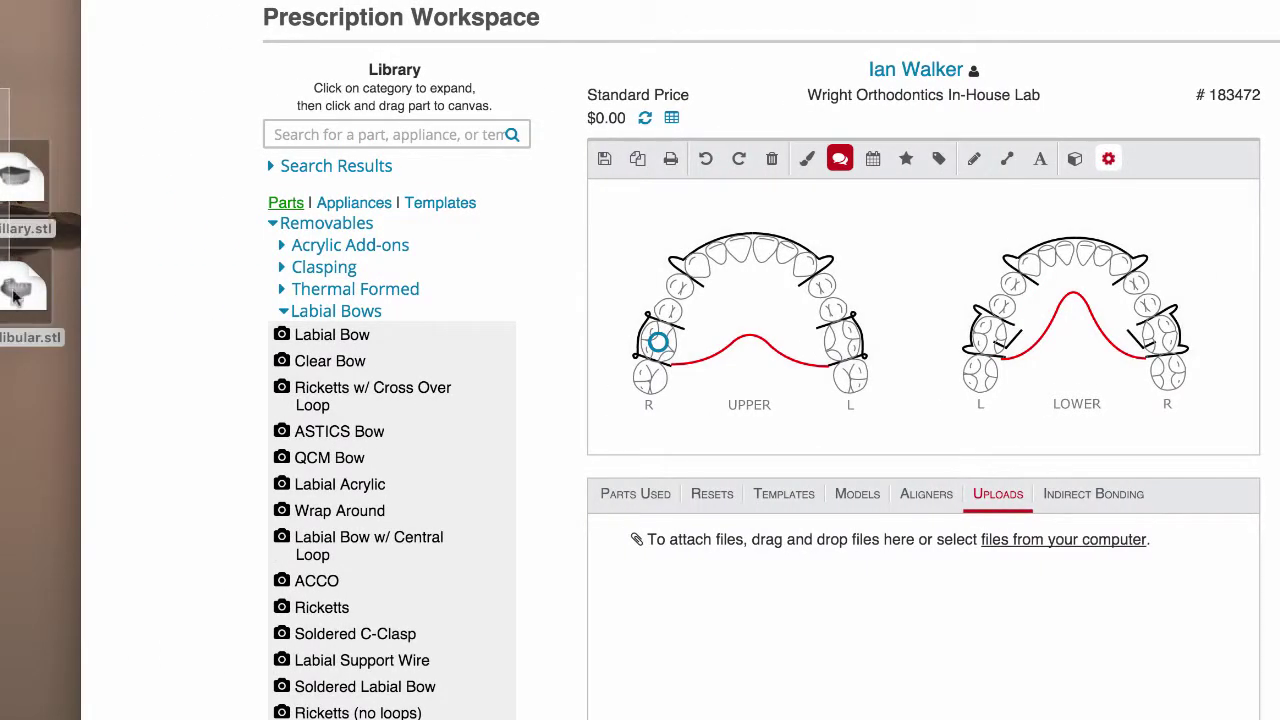
drag(56, 150, 10, 350)
drag(20, 290, 684, 628)
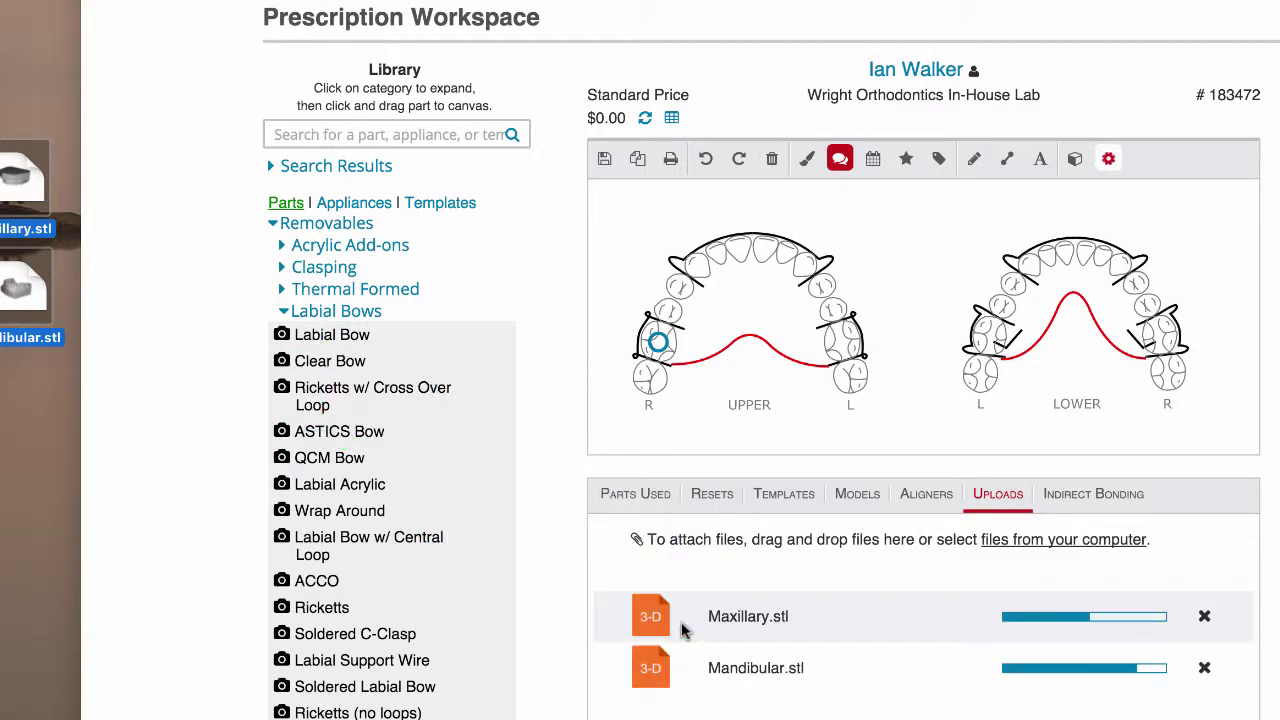
scroll(870, 670, down, 3)
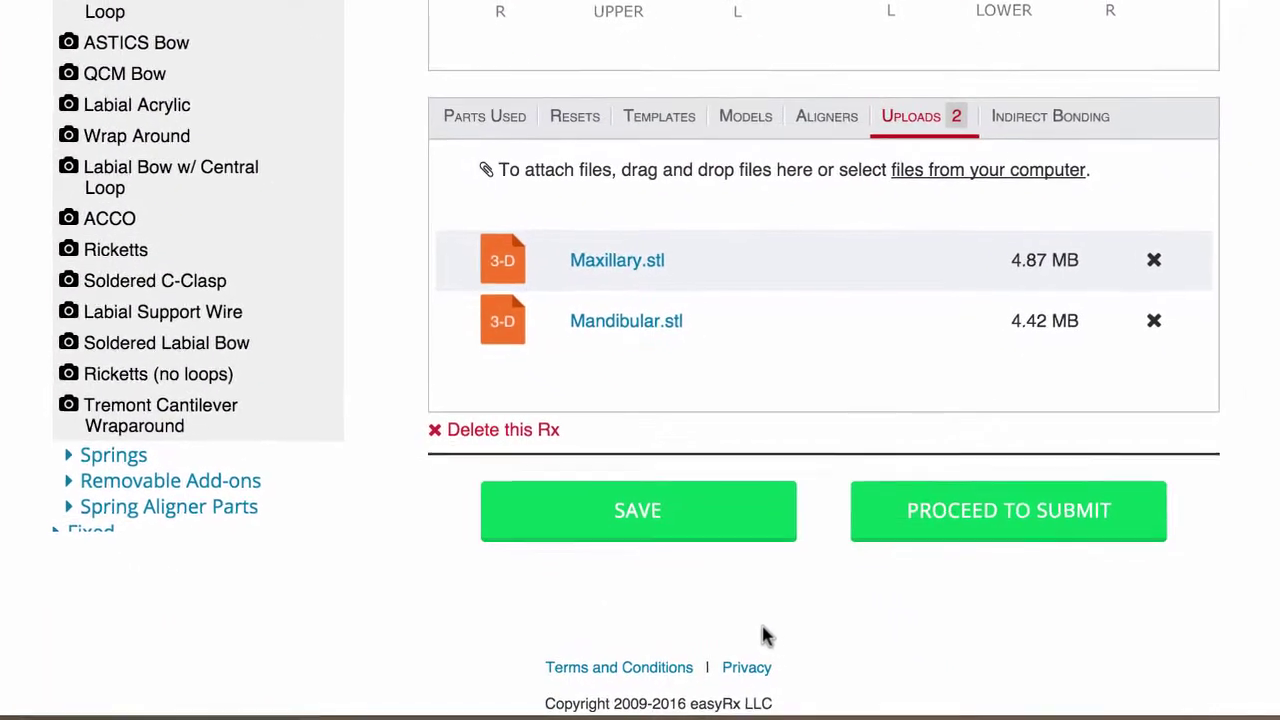
At checkout, choose the case's doctor and the first ship-to office
click(943, 512)
click(206, 450)
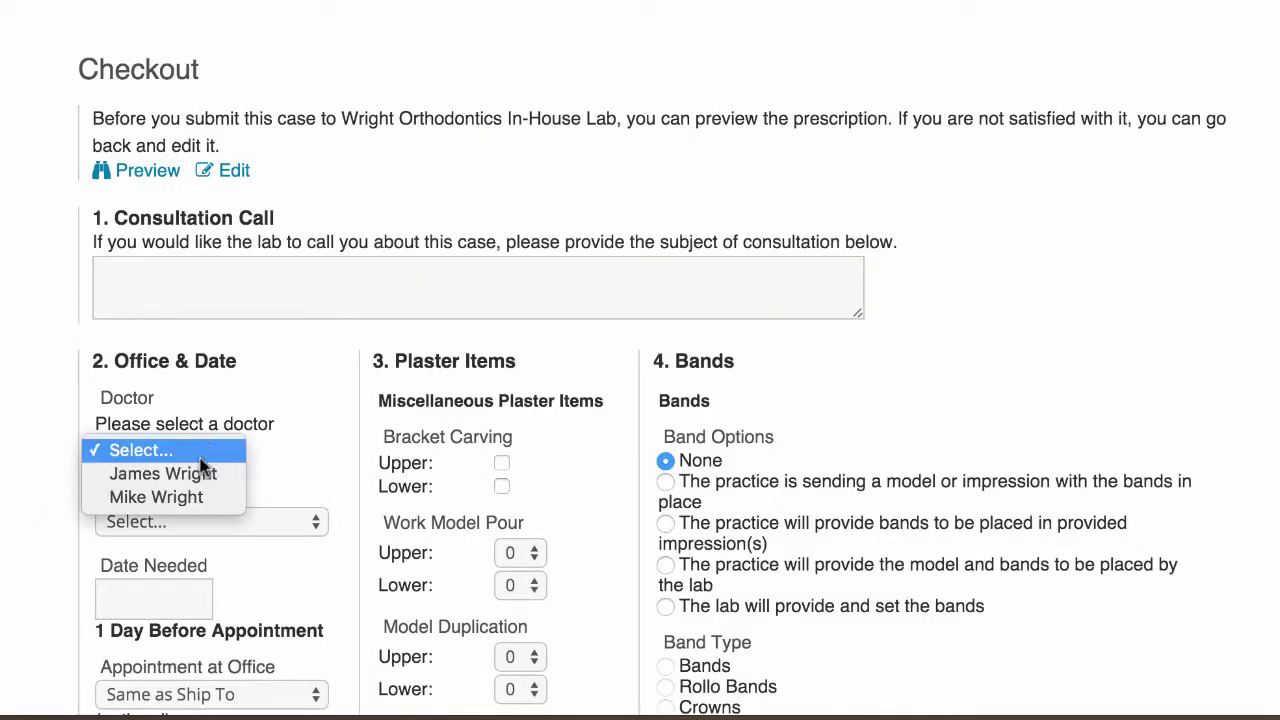
click(197, 470)
click(214, 521)
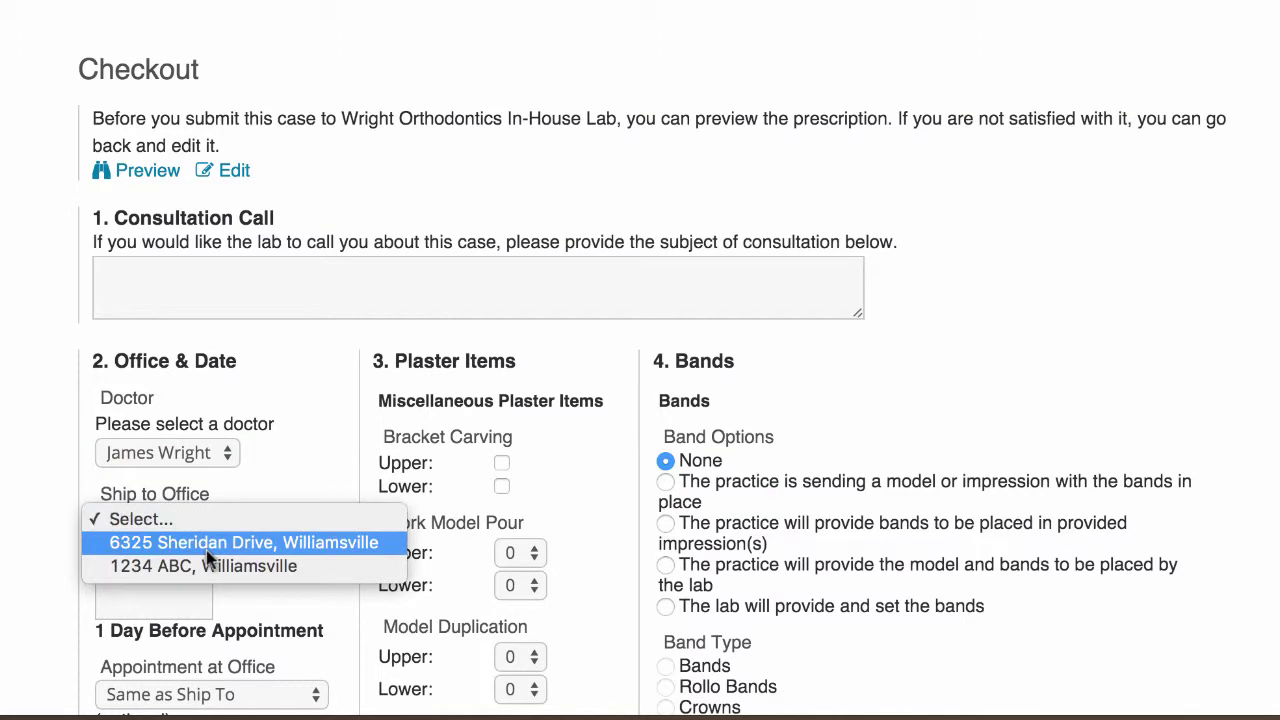
key(Escape)
key(Down)
scroll(206, 560, down, 5)
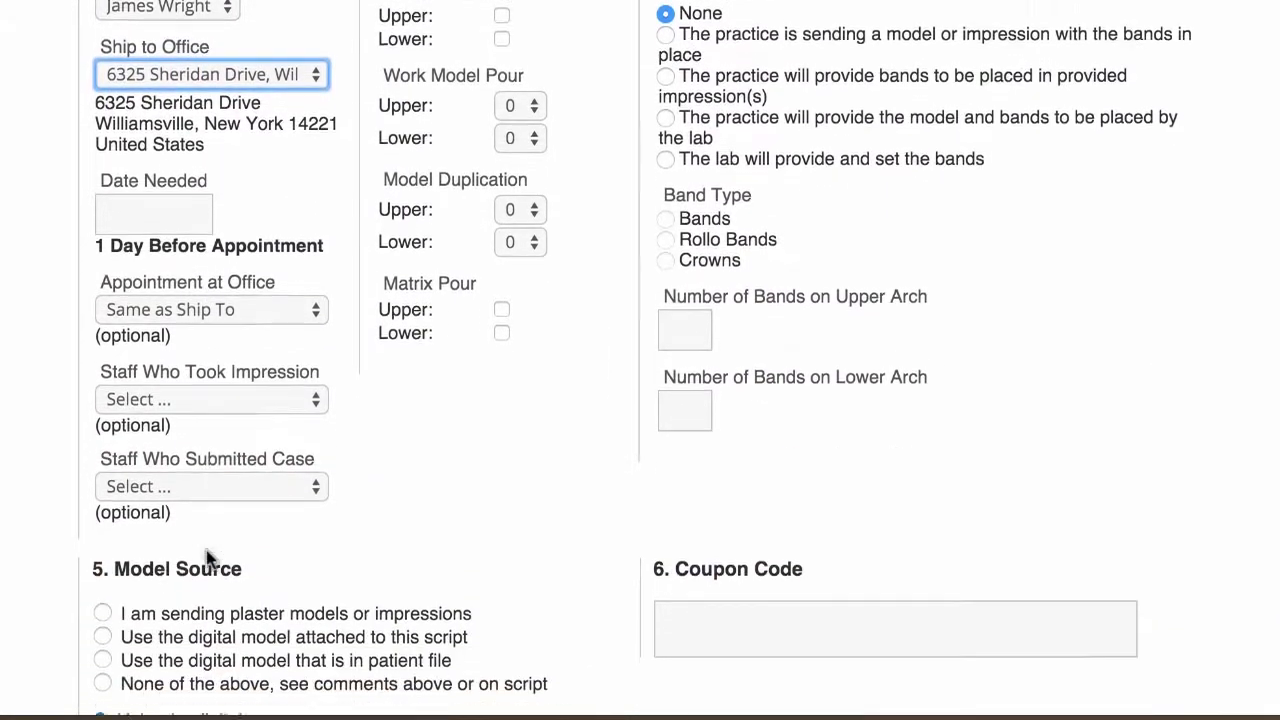
Set needed date 01/21/2016, use the attached digital model, sign, and submit the prescription
click(141, 204)
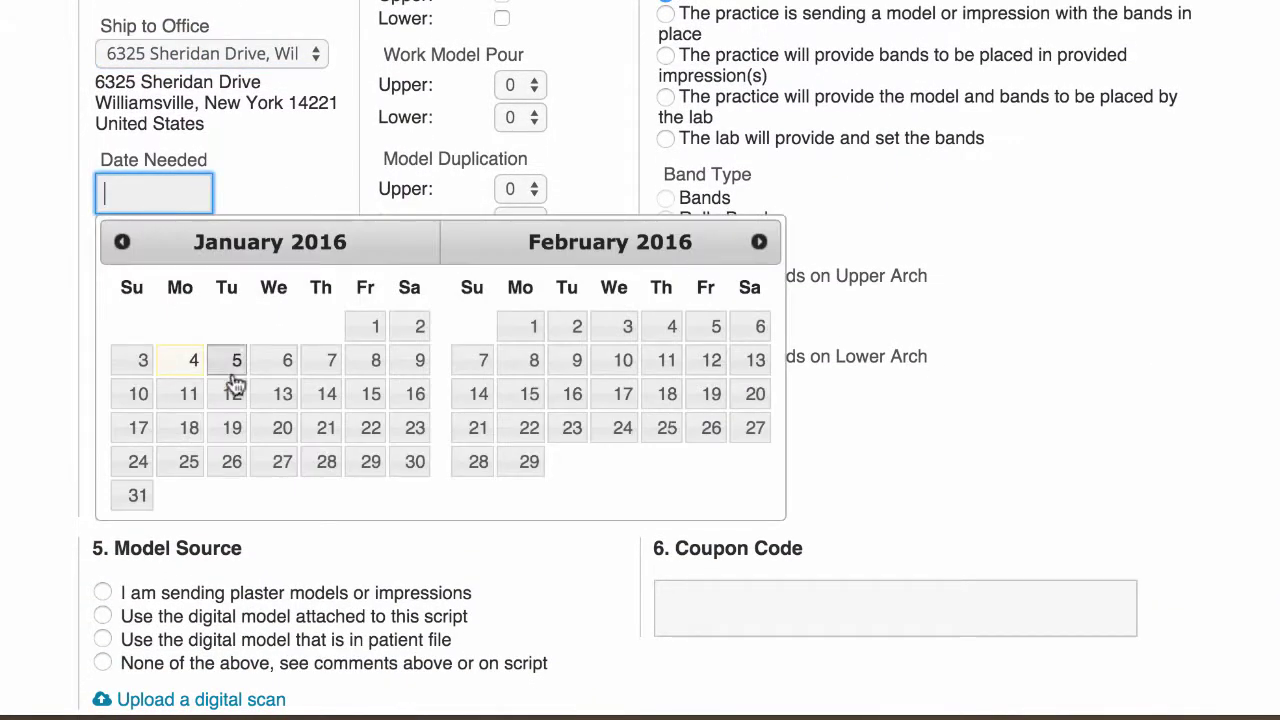
click(317, 436)
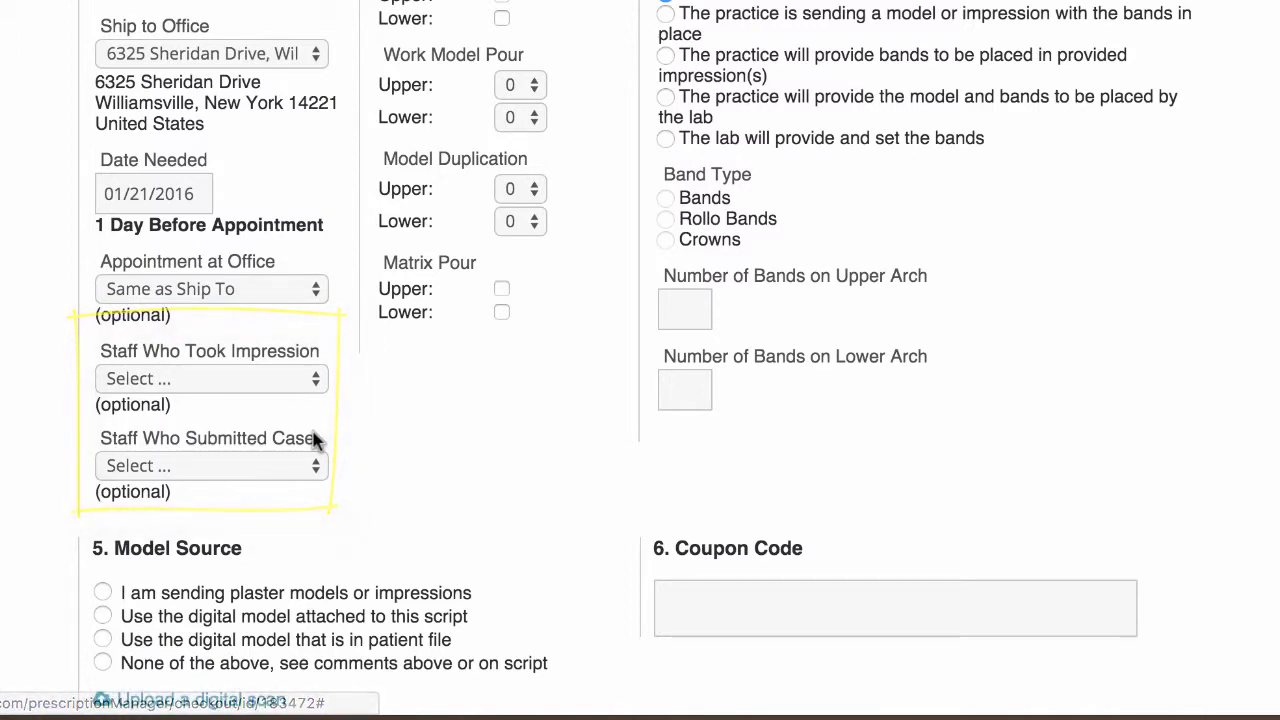
scroll(313, 440, down, 3)
click(102, 328)
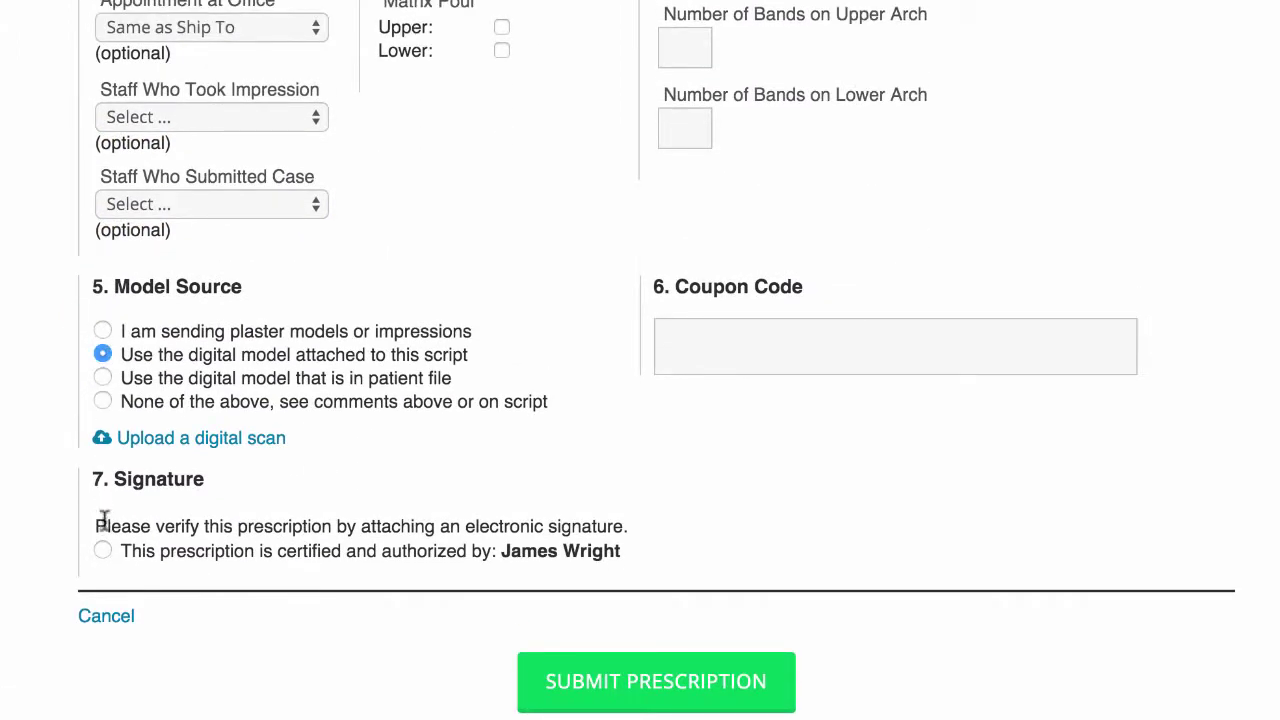
click(103, 550)
click(605, 683)
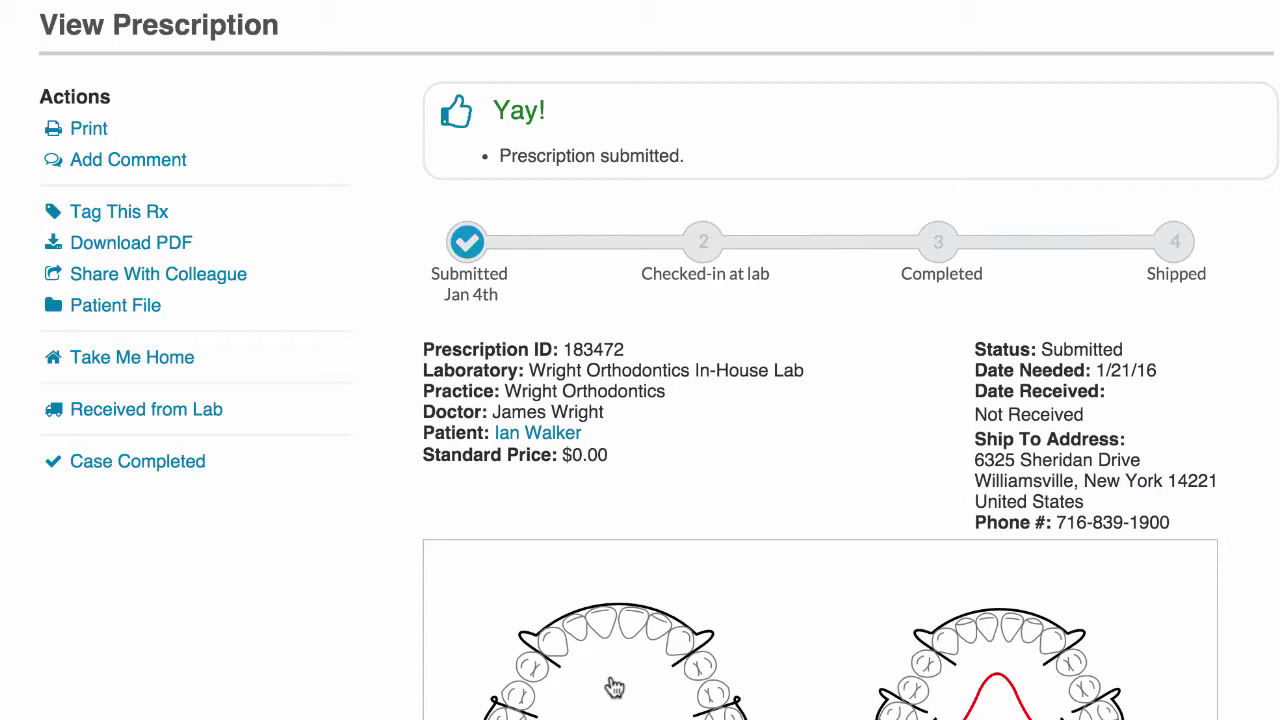
scroll(549, 648, down, 5)
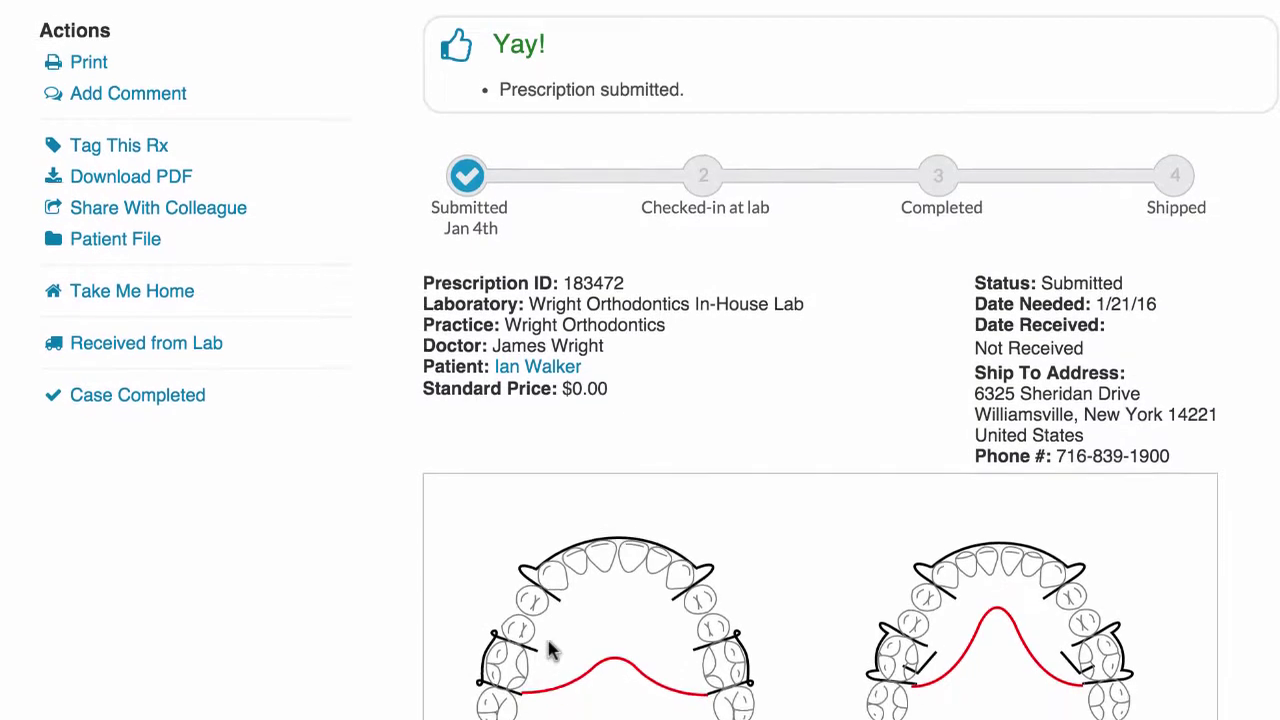
scroll(549, 648, down, 4)
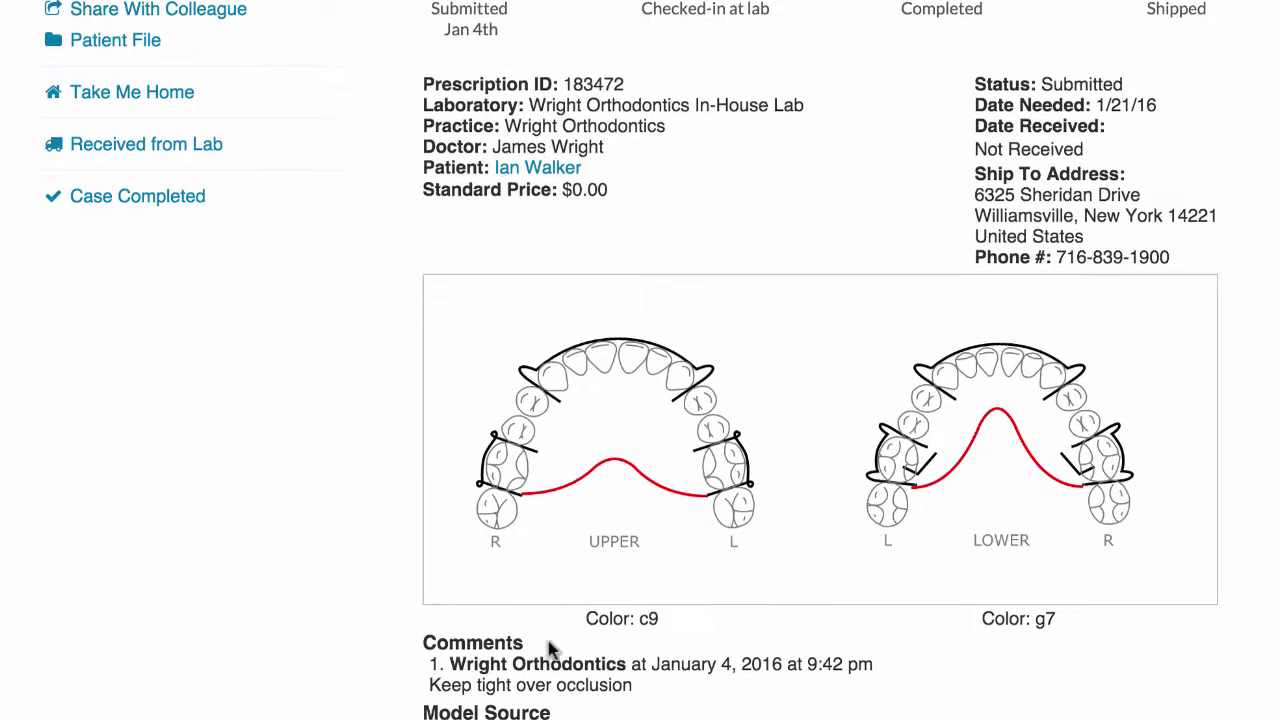
scroll(549, 648, down, 4)
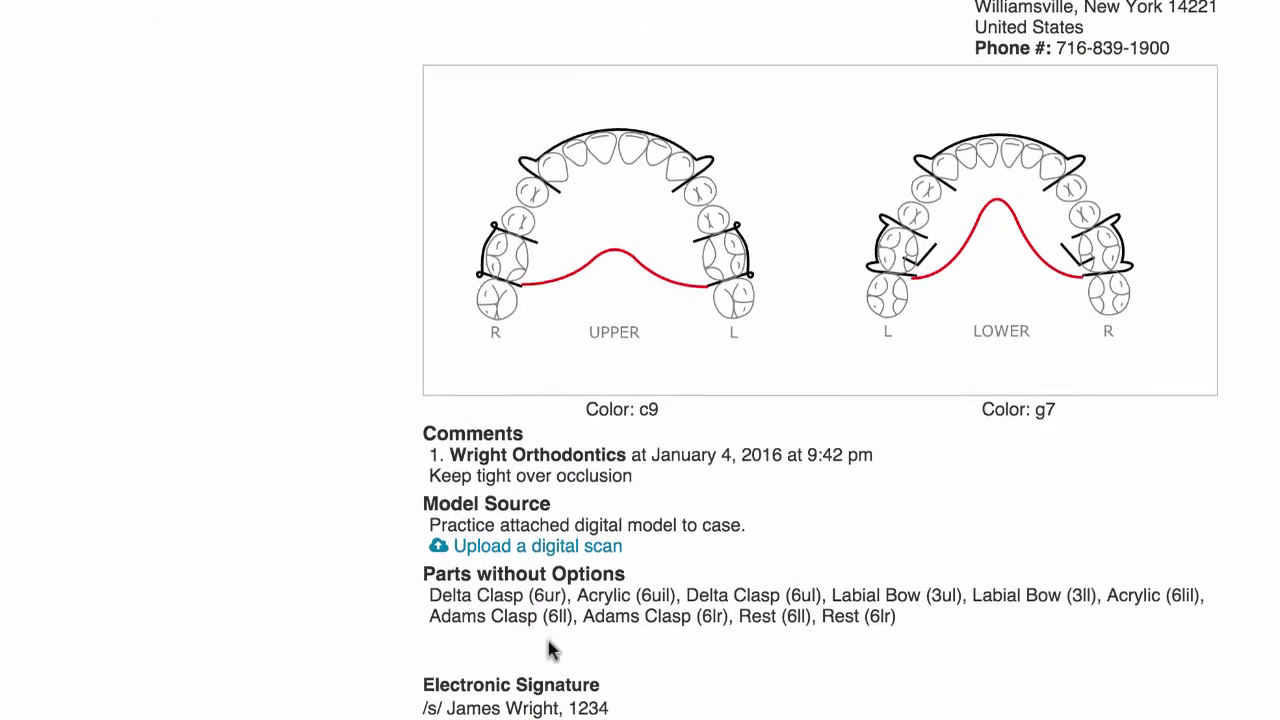
scroll(549, 648, down, 1)
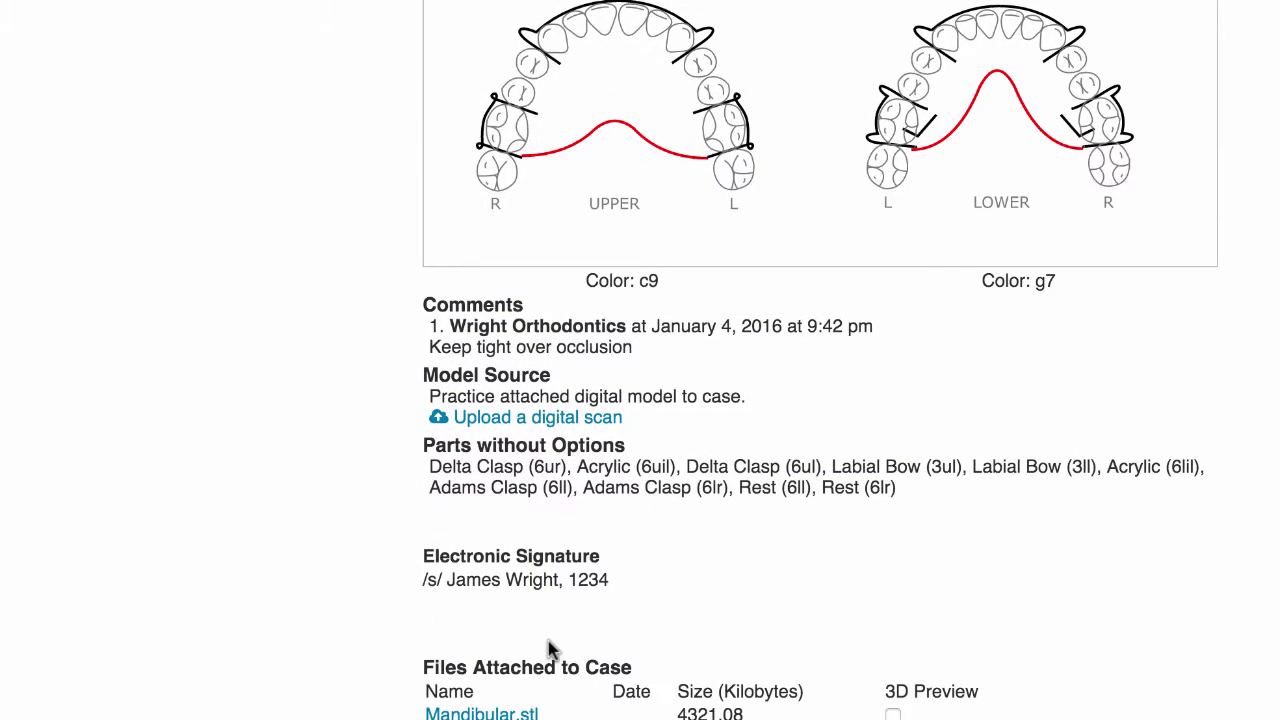
scroll(549, 648, down, 1)
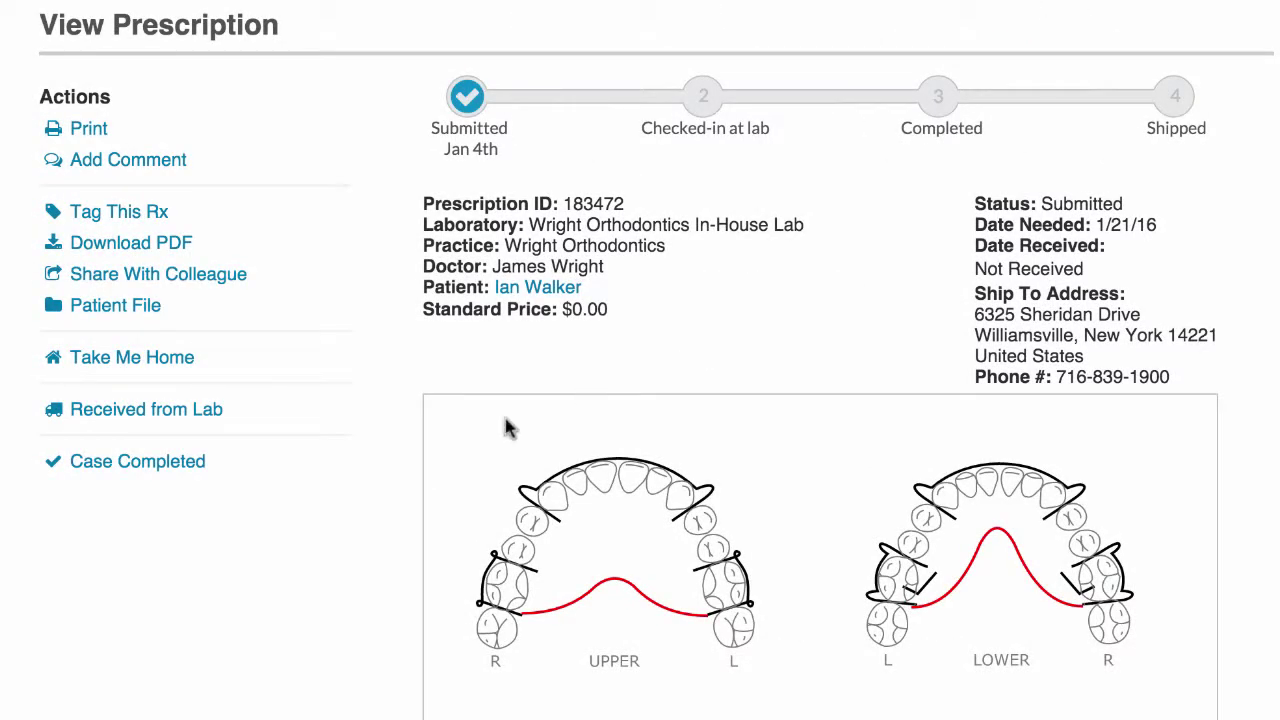
Mark prescription 183472 completed and received on 01/04/16, then request a repair
click(136, 466)
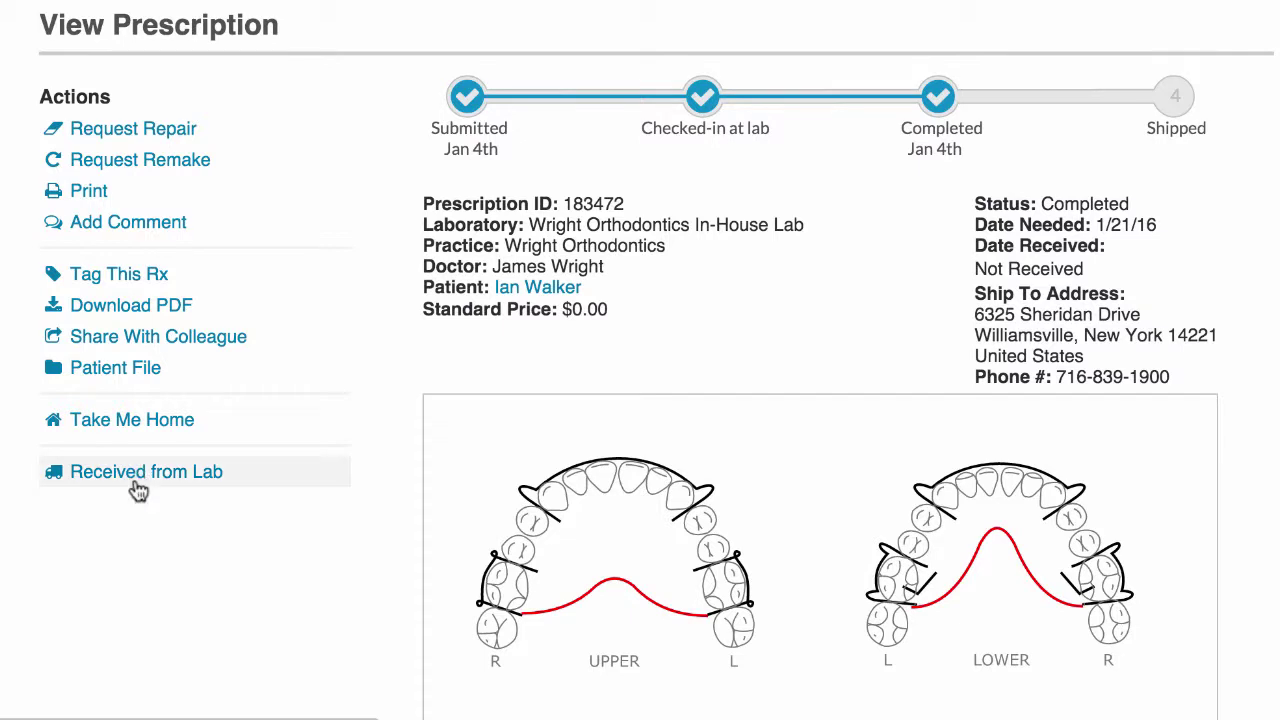
click(138, 485)
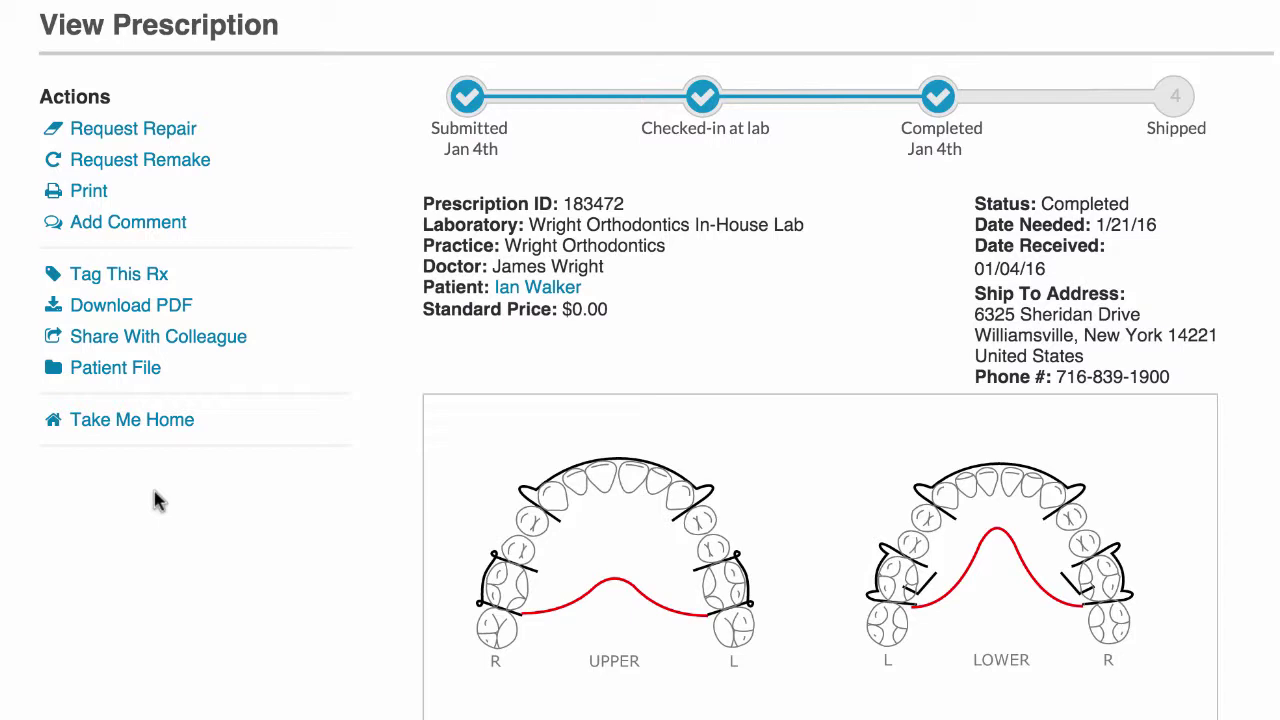
click(128, 143)
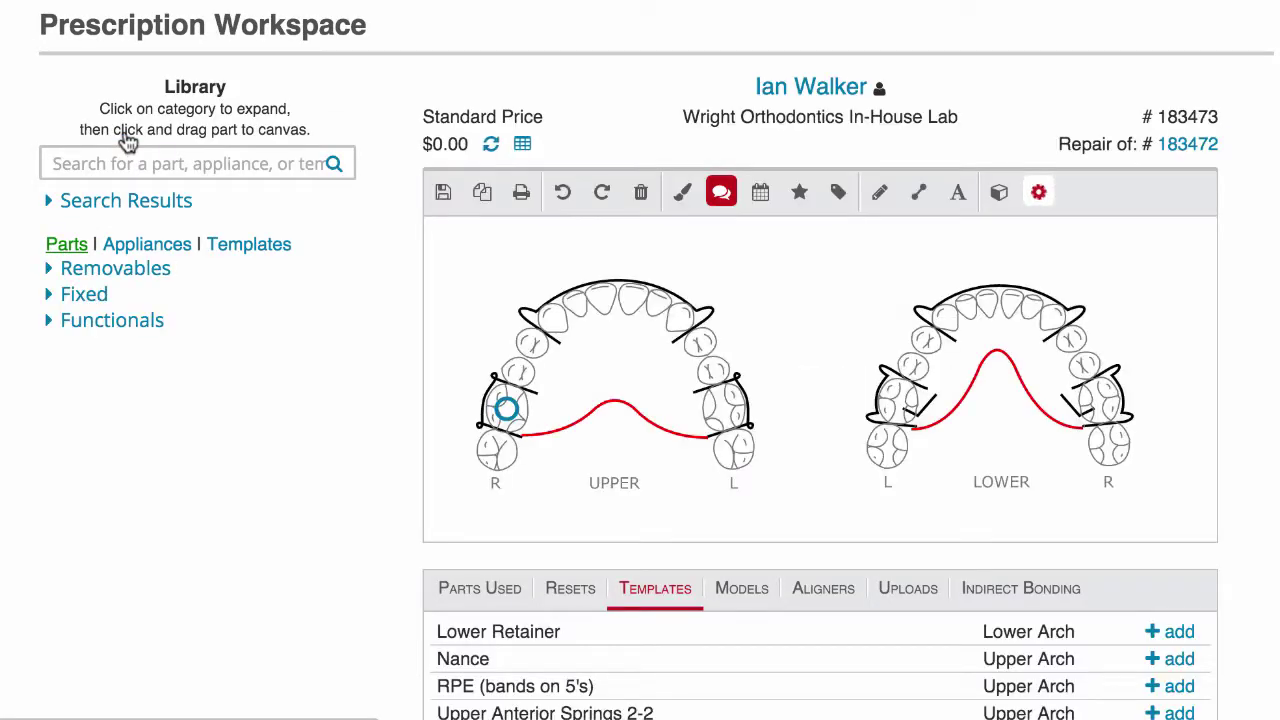